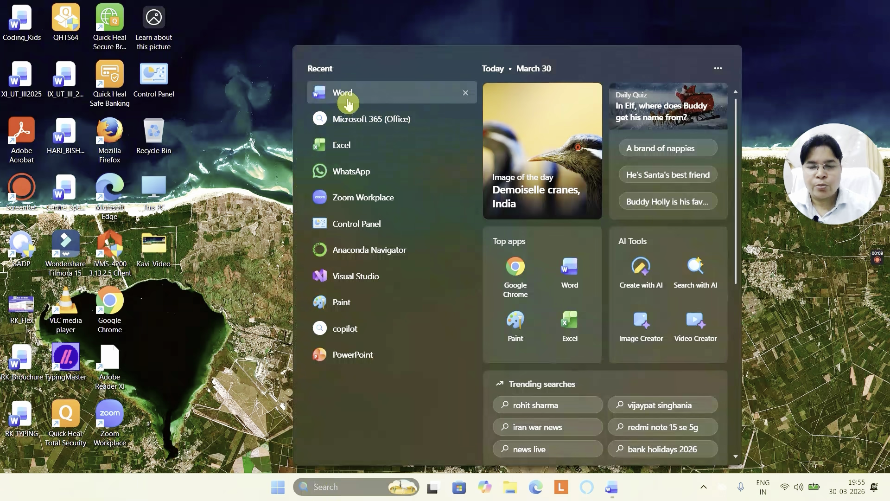
Open Word with a new blank document and maximize its window
click(344, 94)
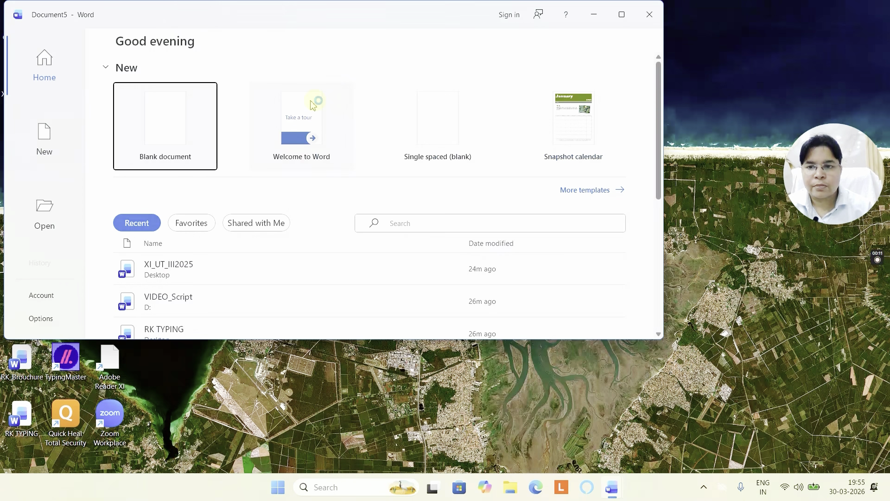
click(173, 135)
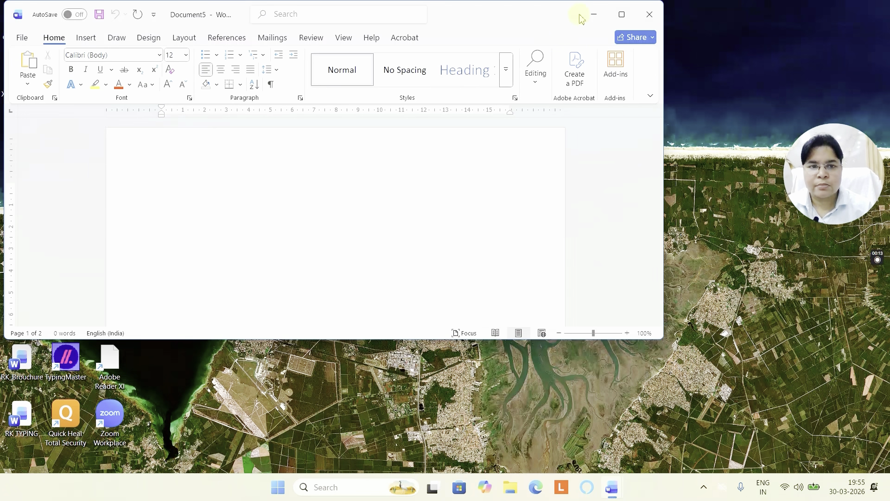
click(623, 15)
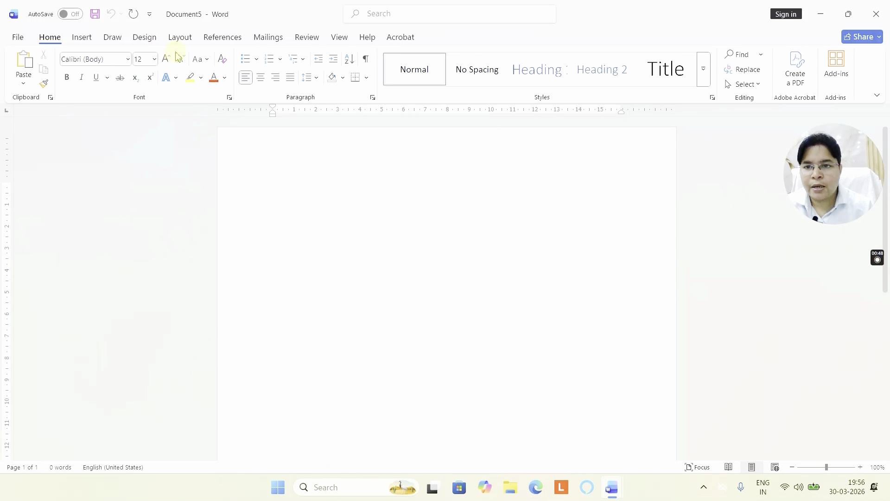
Set custom page margins of 1 cm for top, bottom, left and right, with portrait orientation for the whole document
click(180, 38)
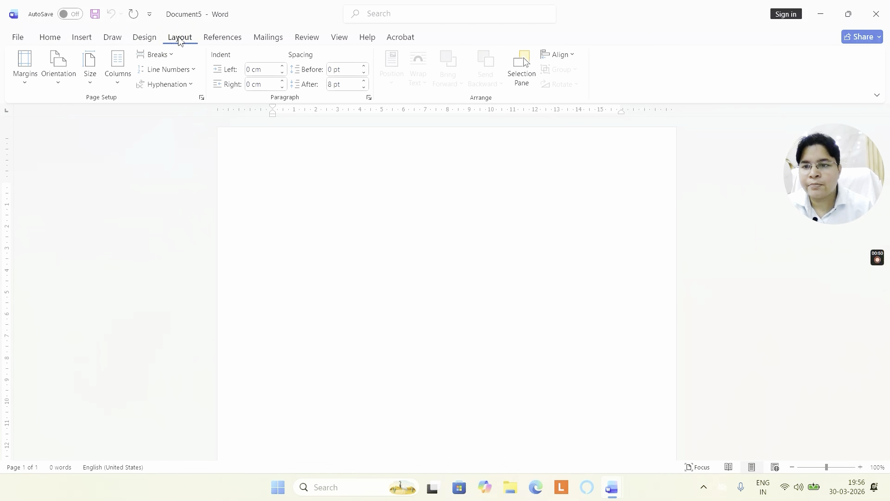
click(25, 83)
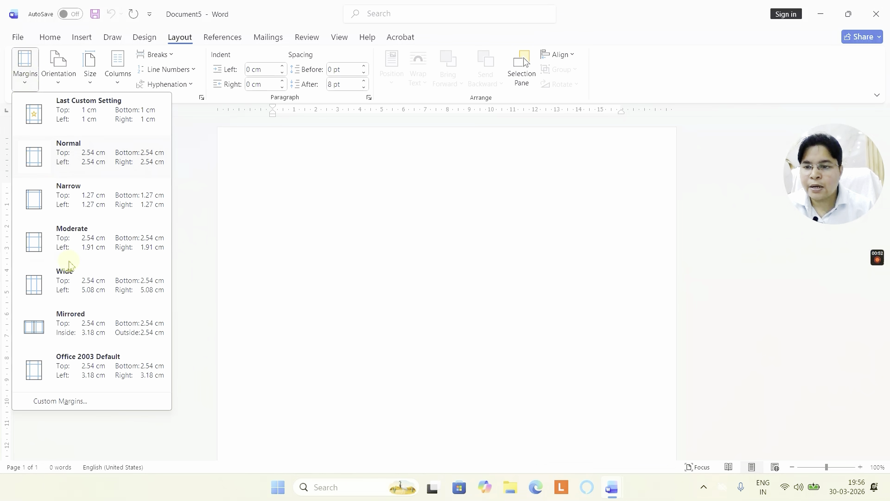
click(106, 402)
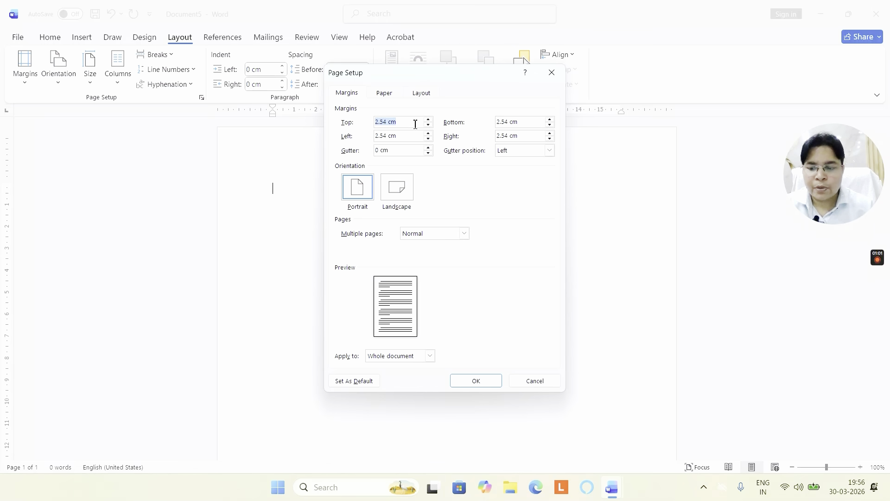
text(1)
key(Tab)
text(1)
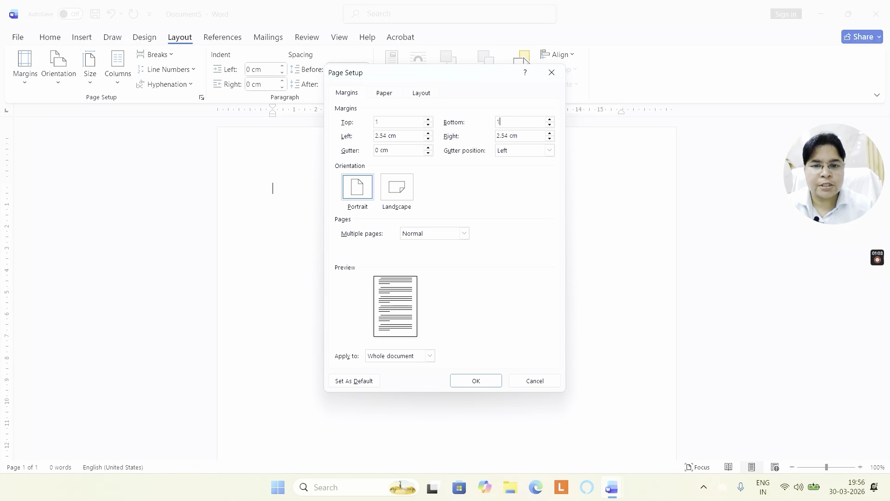
key(Tab)
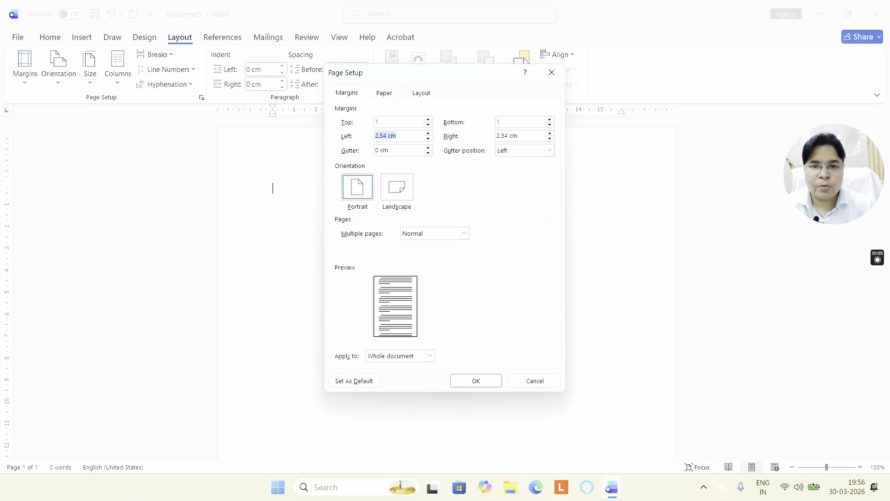
text(1)
key(Tab)
text(1)
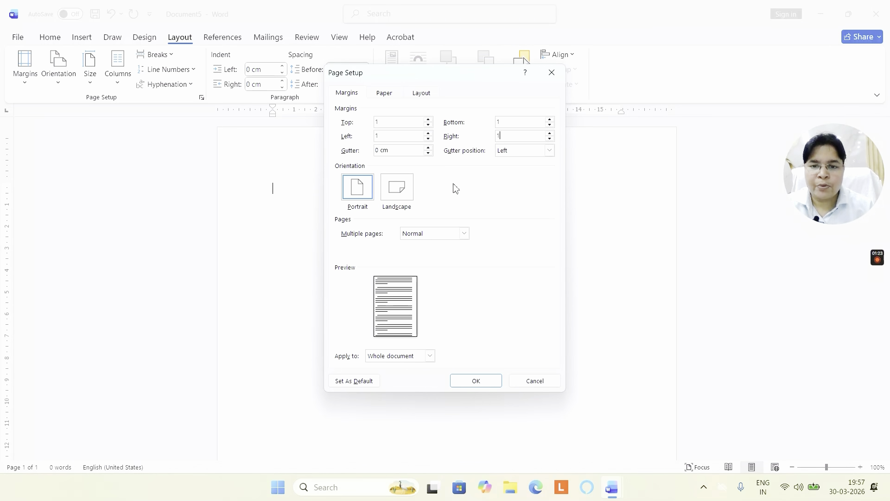
click(362, 187)
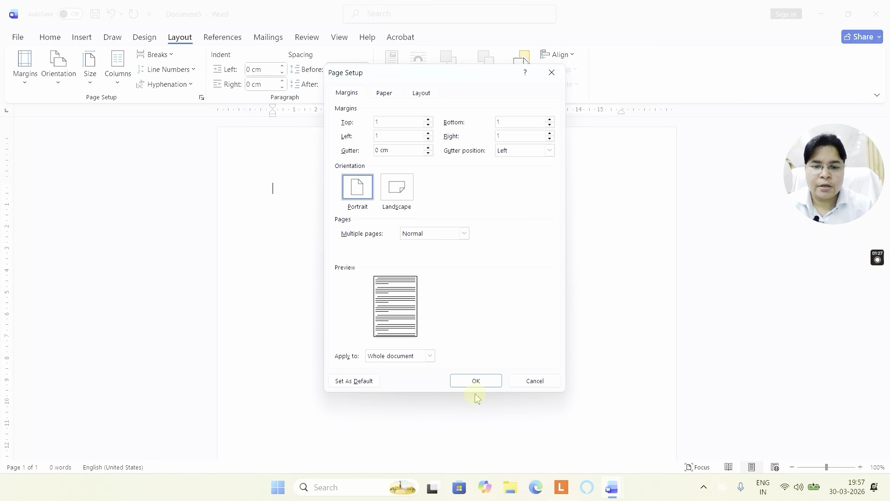
click(483, 382)
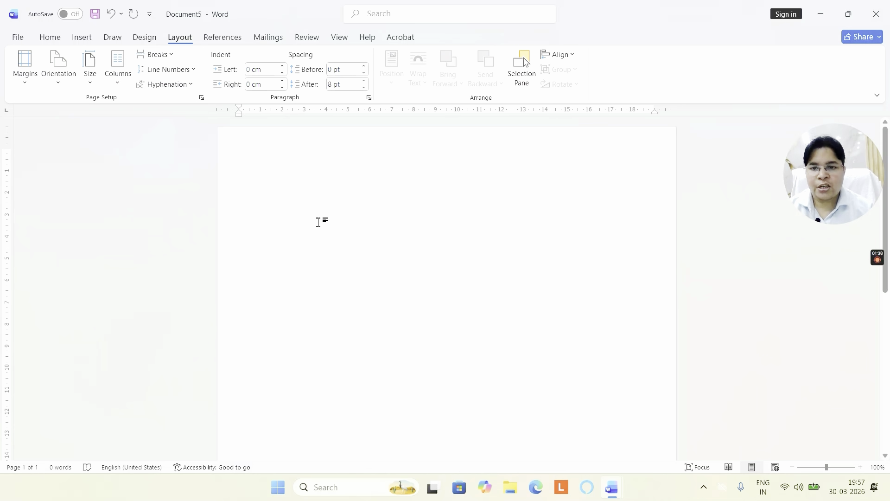
Set the font of the empty document to Times New Roman at size 12
click(59, 39)
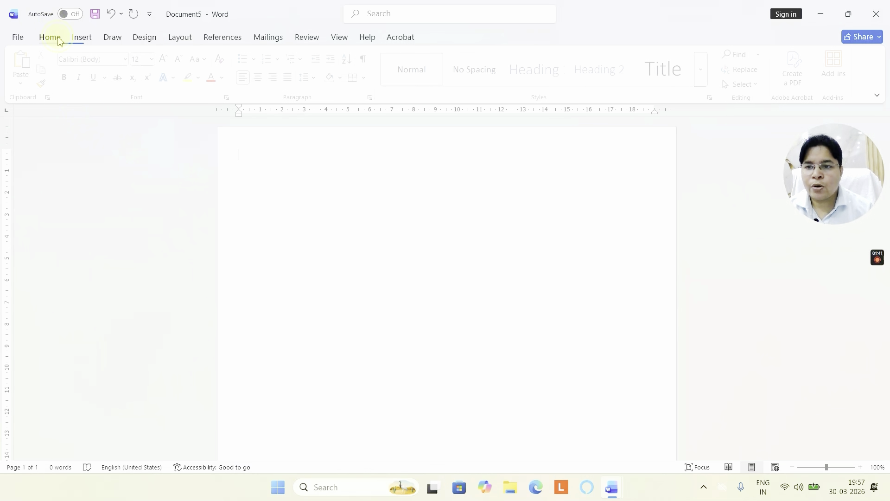
click(299, 214)
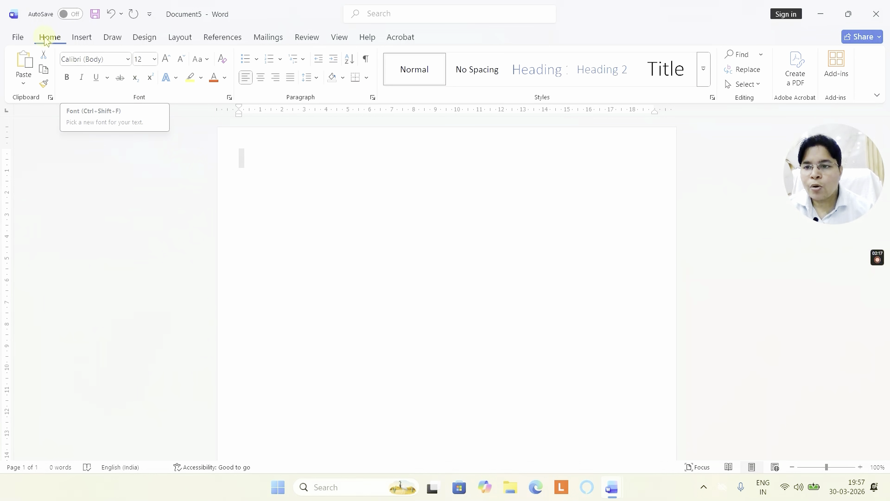
click(129, 60)
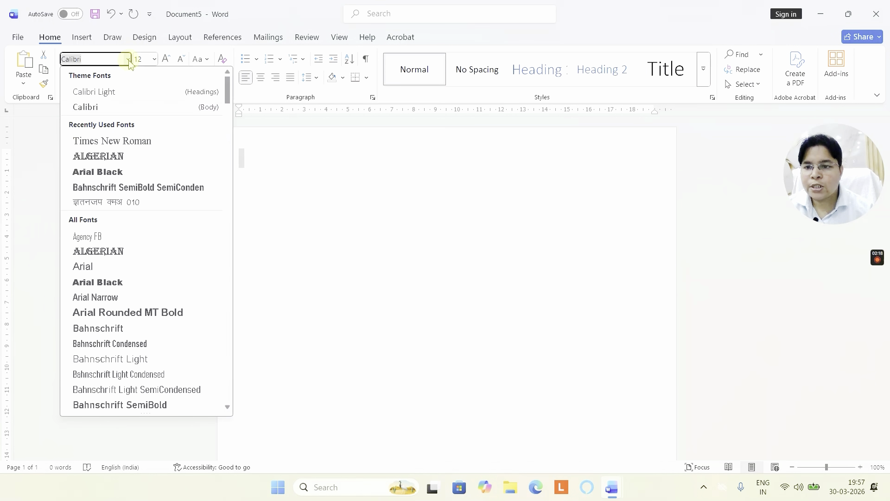
click(162, 148)
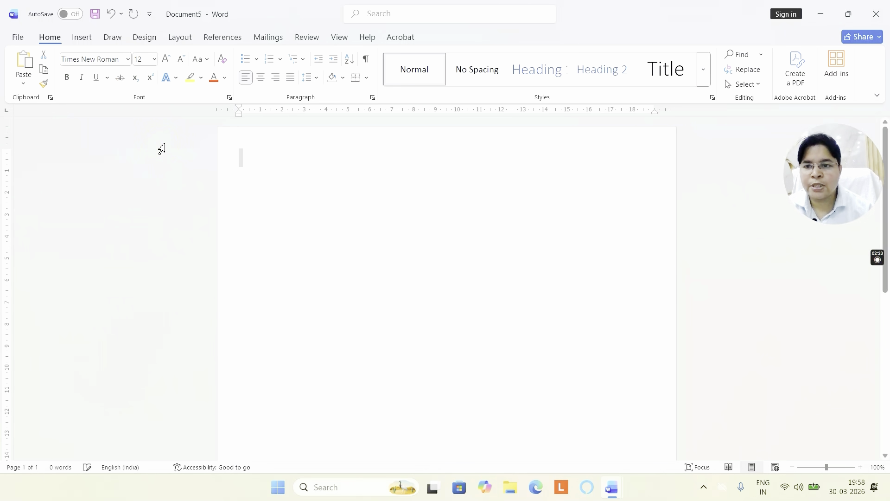
click(155, 60)
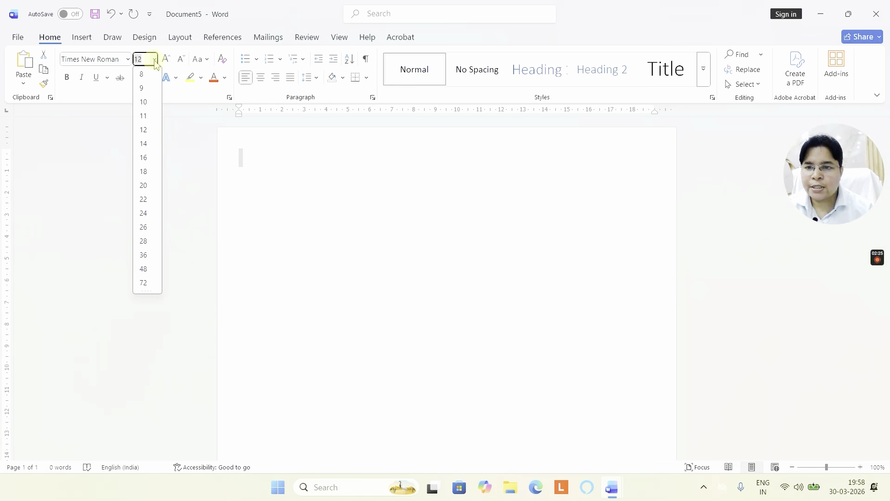
click(147, 132)
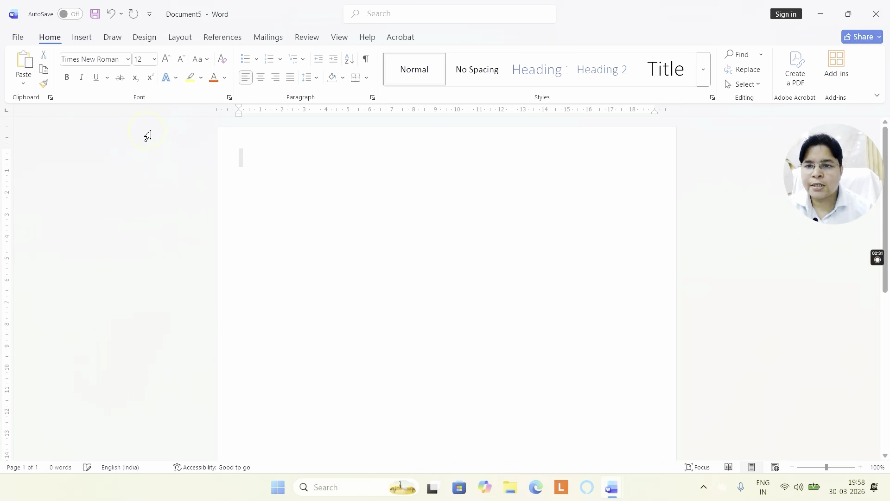
Set the font colour to Automatic and place the cursor at the start of the page
click(226, 80)
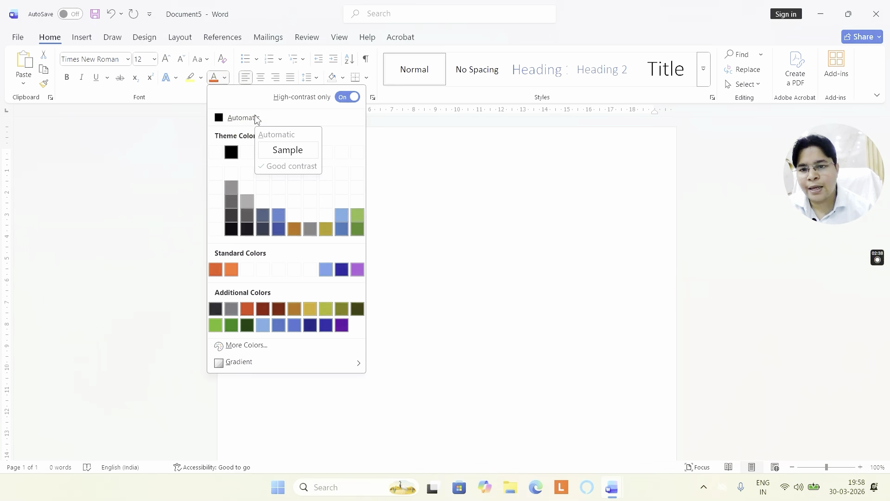
click(255, 119)
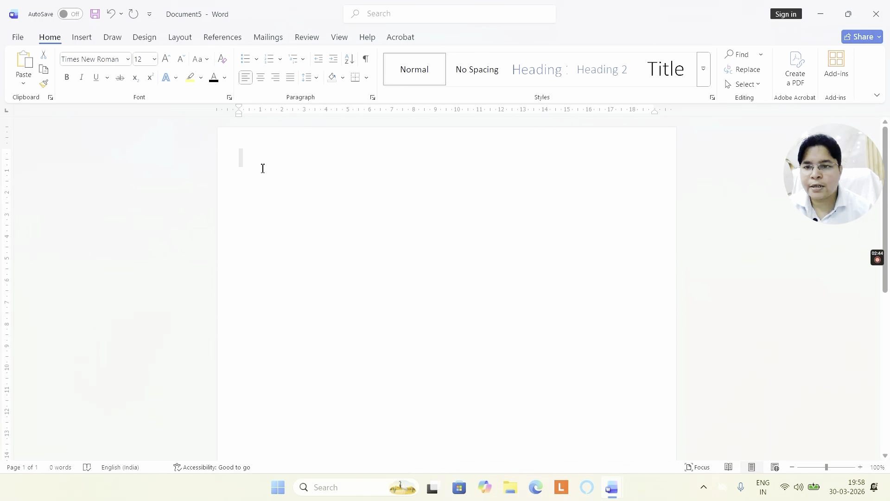
click(209, 145)
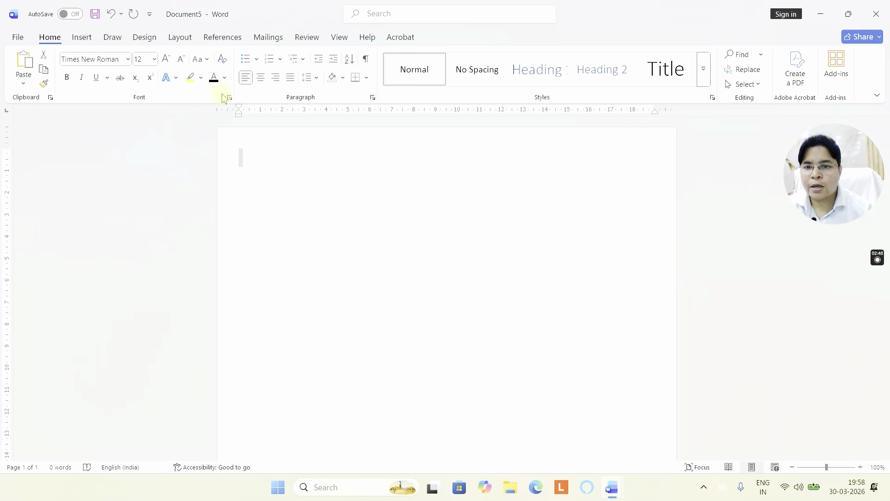
click(258, 169)
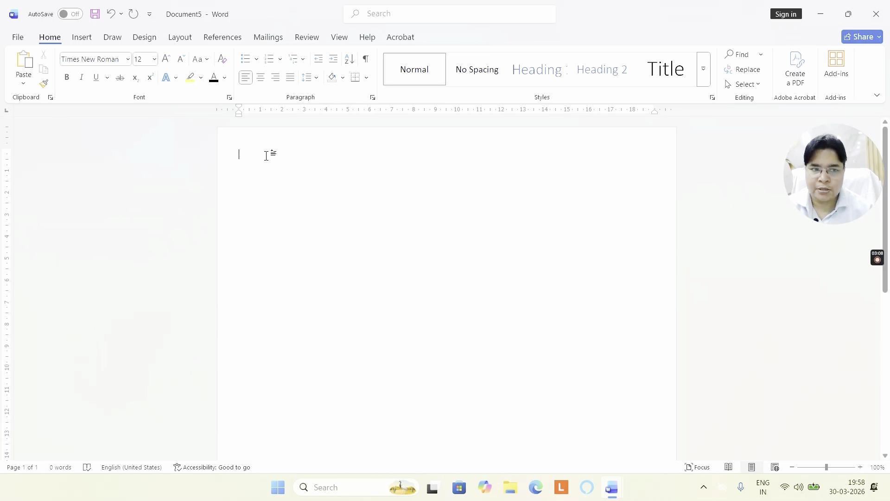
Insert a table with three columns and one row at the start of the page
click(88, 41)
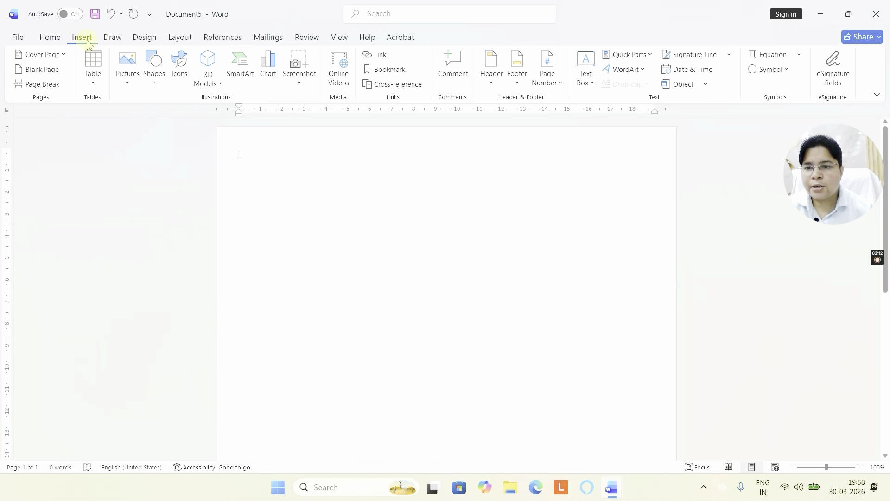
click(94, 83)
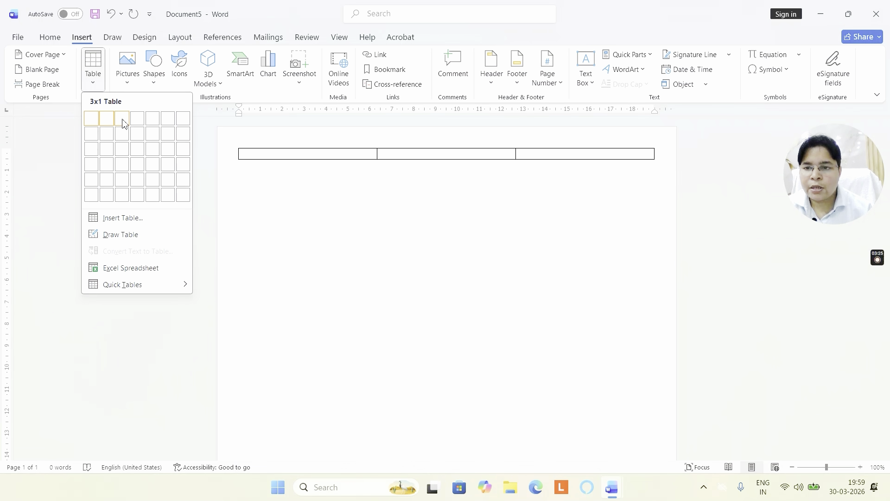
click(124, 122)
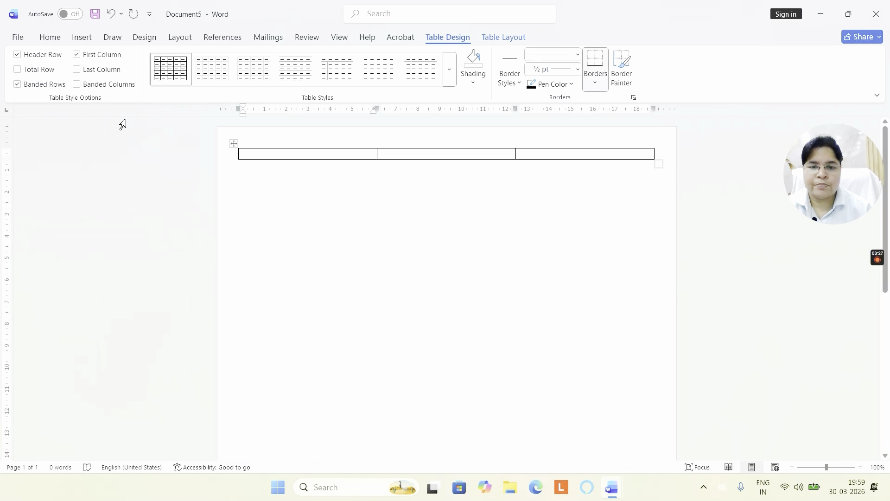
Extend the table to four rows by advancing through its cells past the end of each last row
click(404, 154)
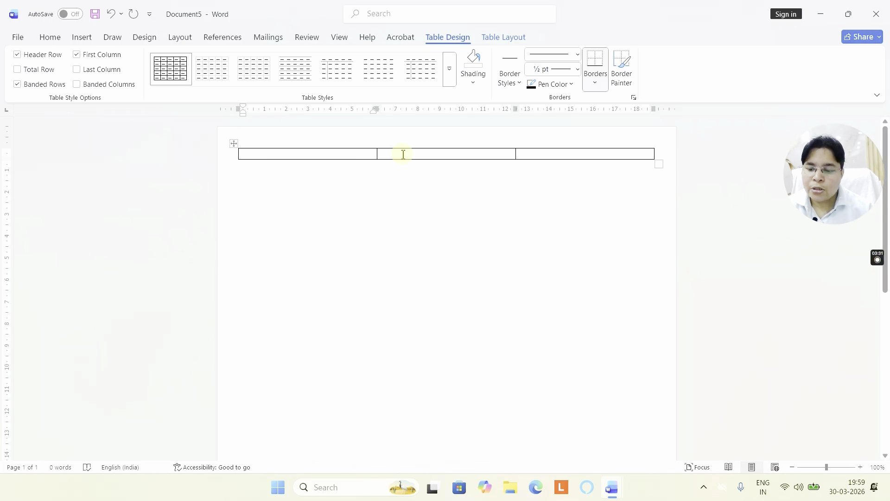
click(403, 155)
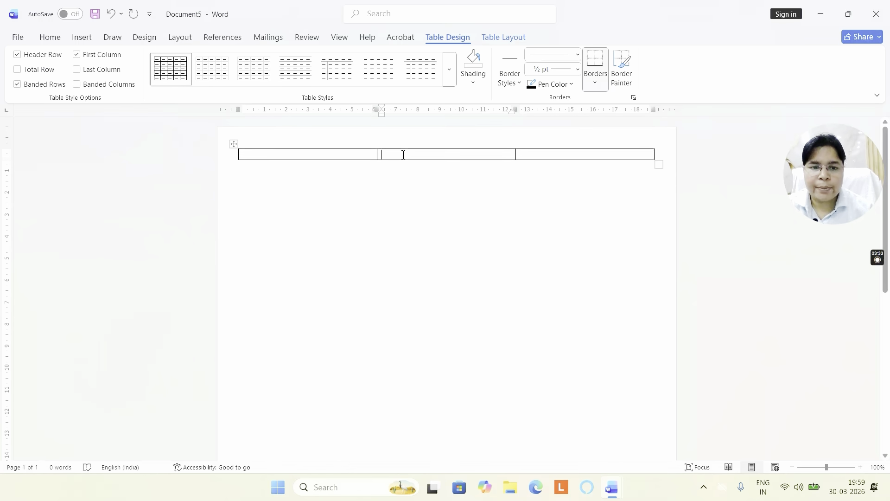
key(Tab)
key(Tab)
key(Tab)
key(Tab)
key(Tab)
key(Tab)
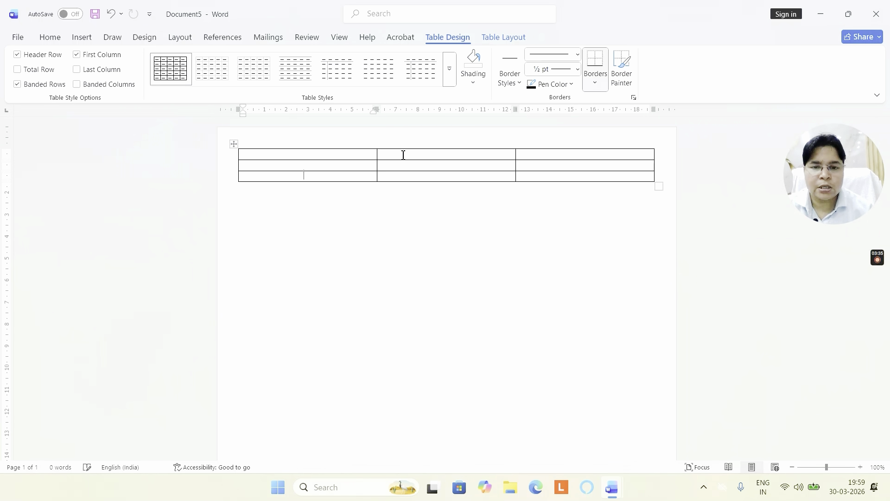
key(Tab)
key(Tab)
key(Tab)
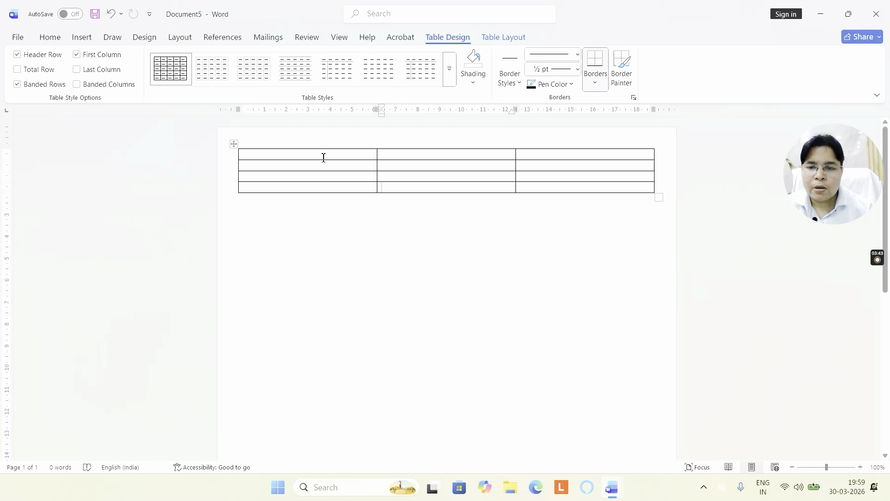
click(324, 157)
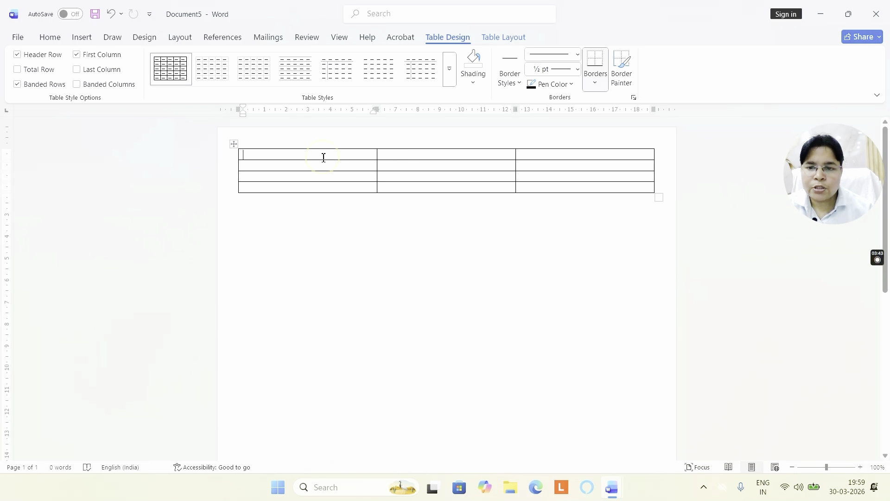
click(410, 160)
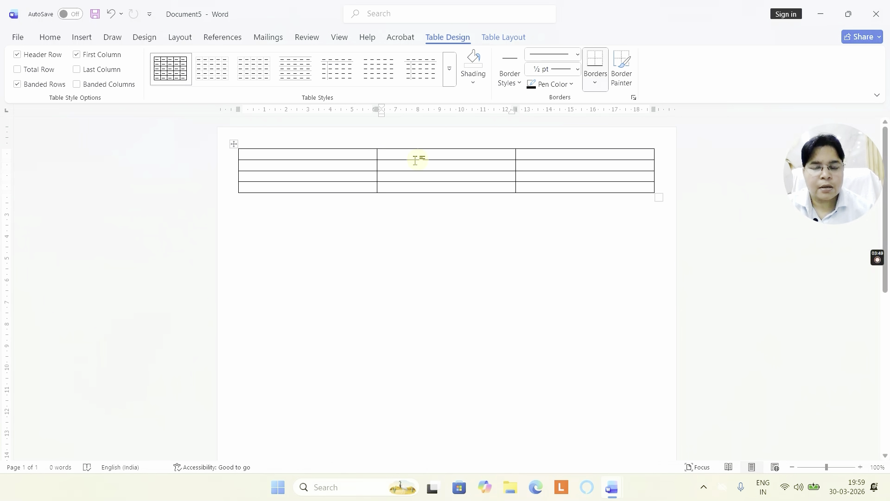
click(343, 158)
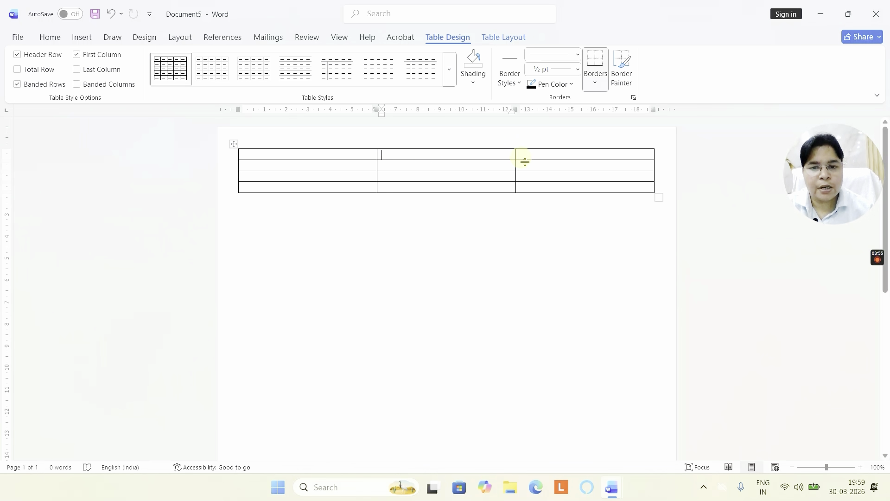
click(547, 154)
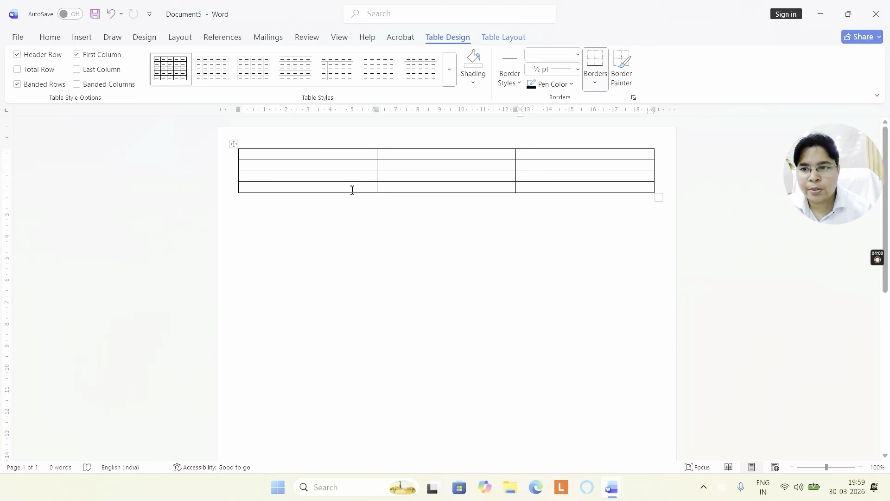
Insert a new column to the right of the table's first column
click(324, 156)
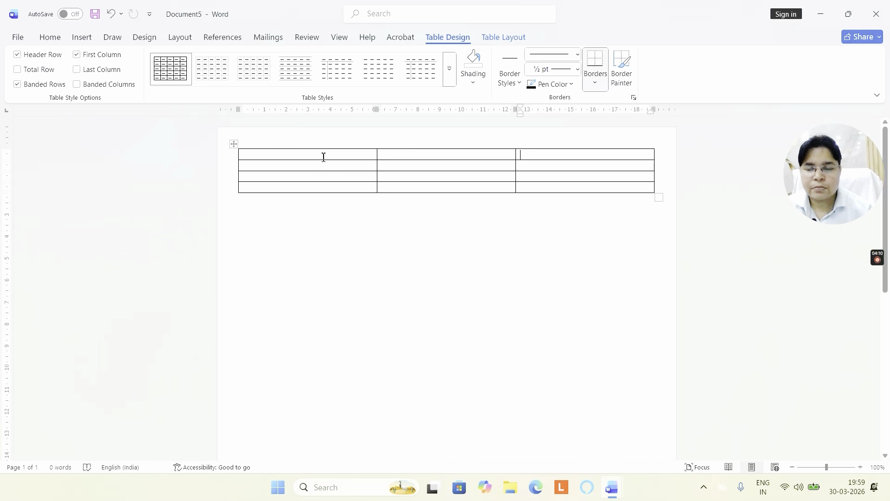
right_click(324, 157)
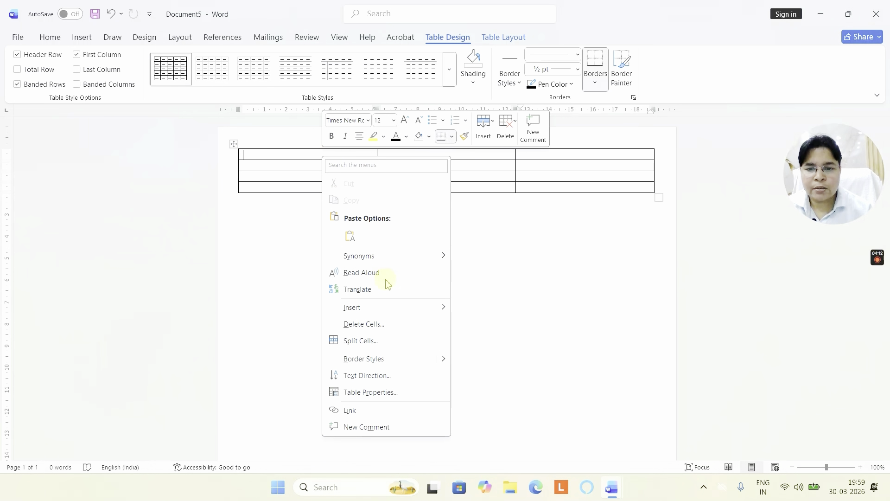
mouse_move(387, 310)
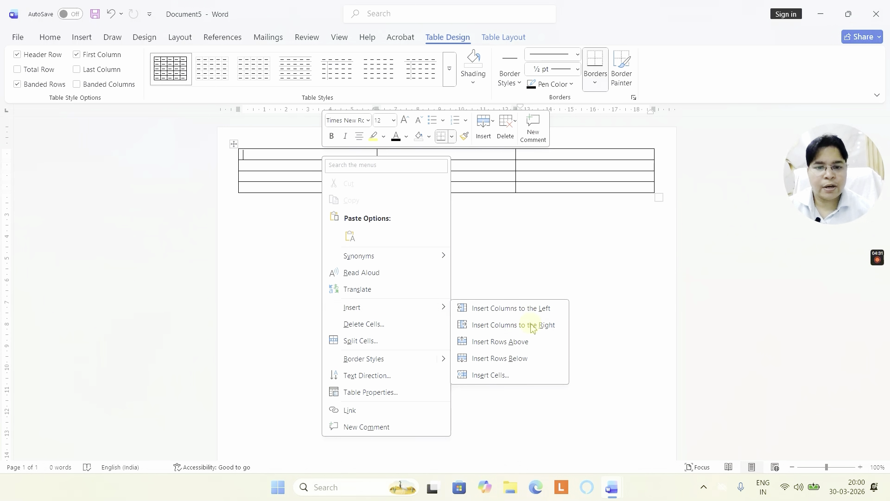
click(533, 326)
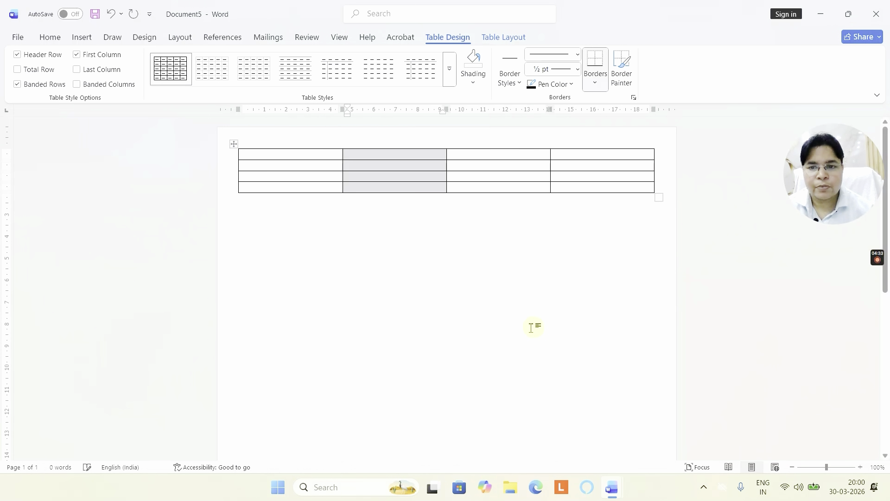
Narrow the table's first, second and last columns to about 0.75 cm each, giving the remaining width to the third column
click(393, 166)
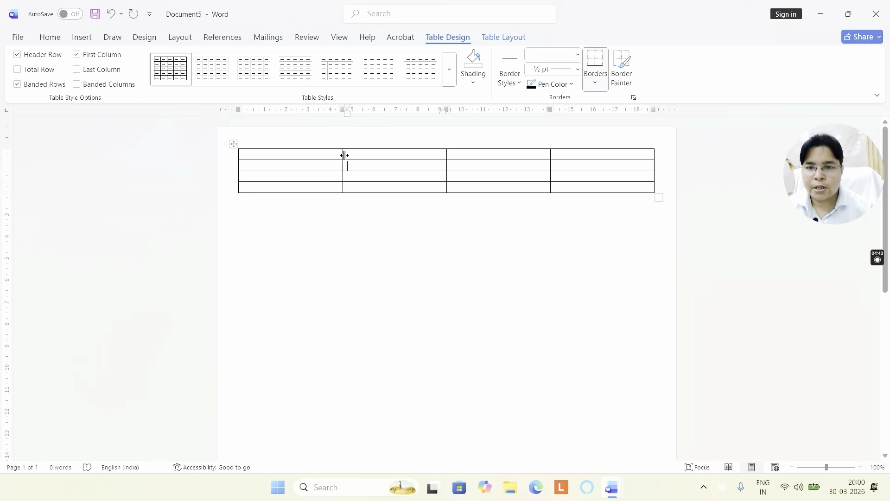
drag(345, 155, 255, 153)
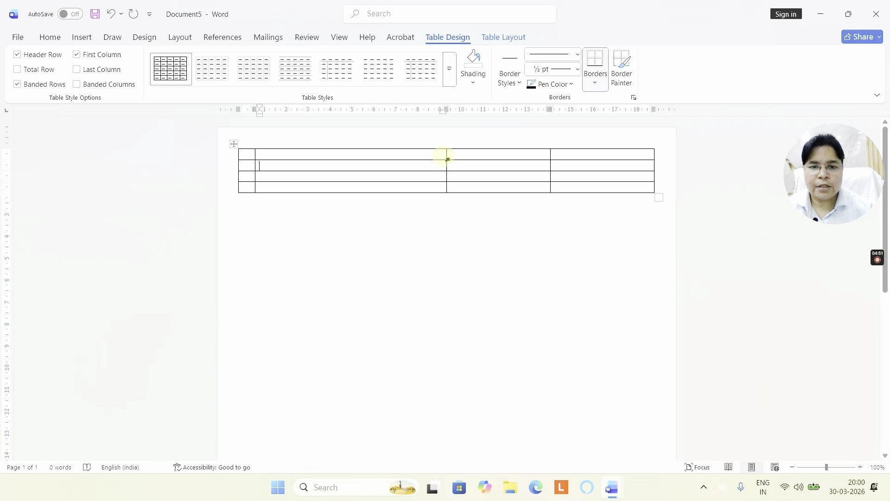
drag(447, 156, 272, 156)
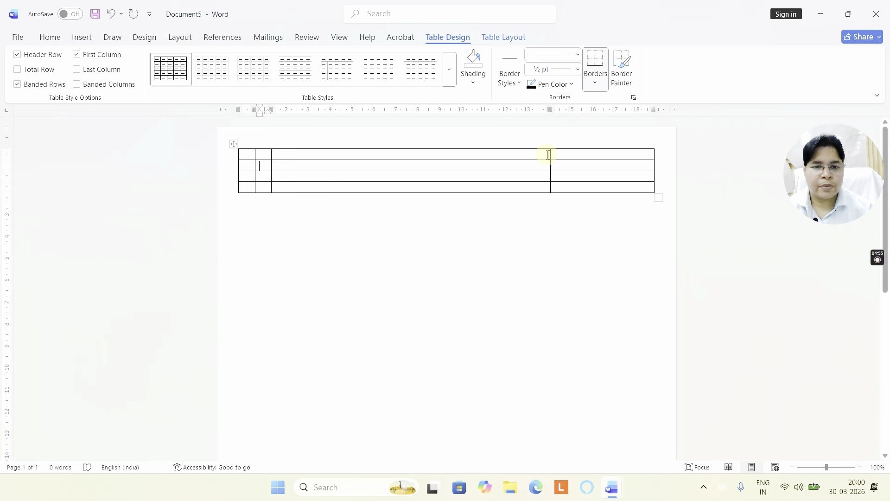
drag(552, 155, 641, 159)
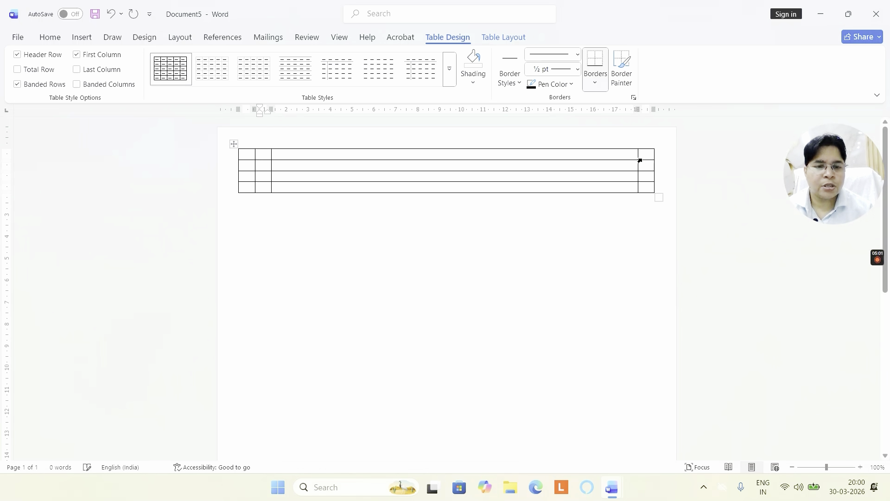
click(246, 153)
click(368, 155)
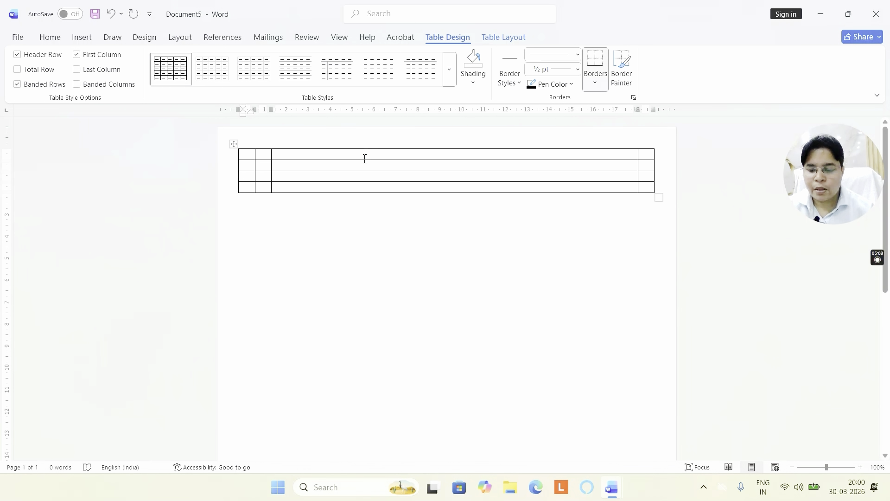
key(alt)
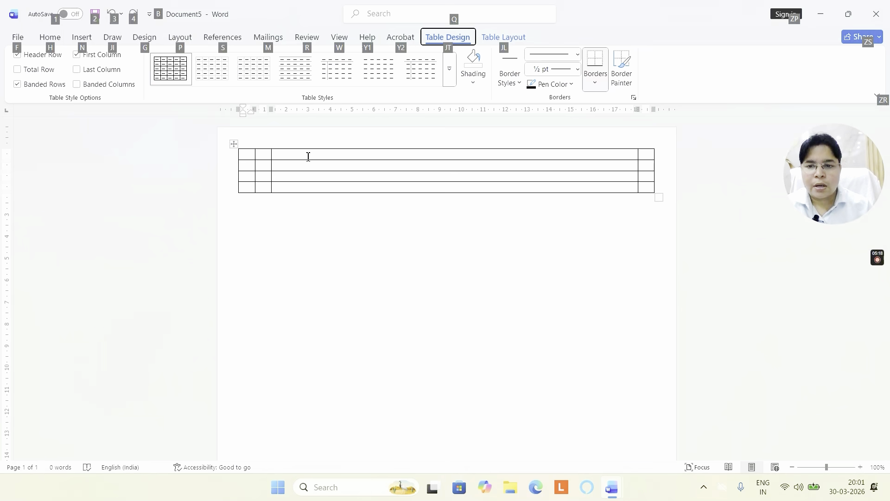
click(247, 166)
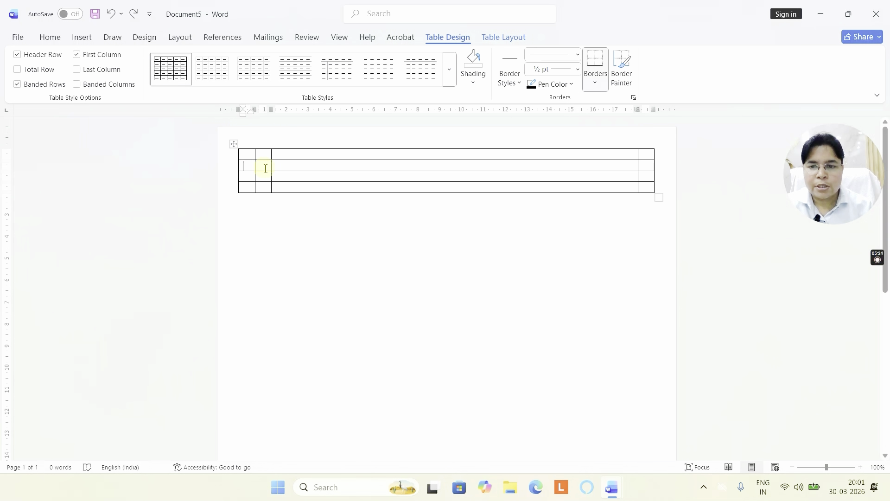
click(268, 168)
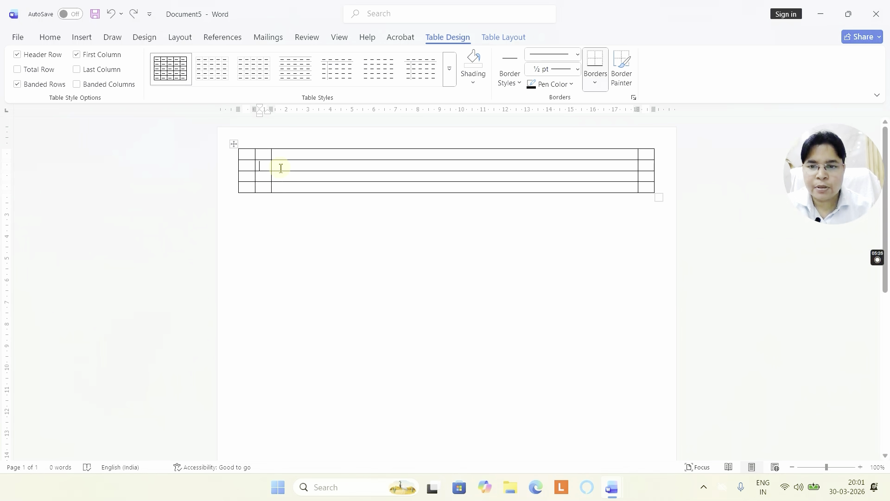
click(290, 167)
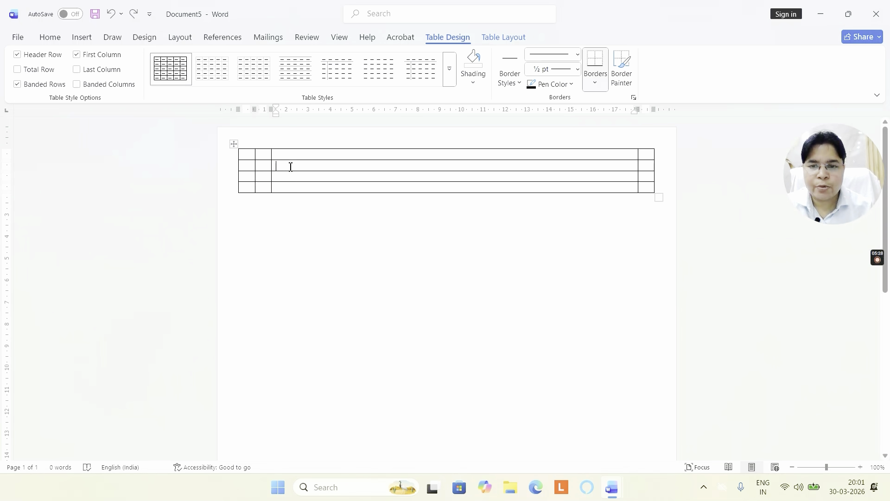
click(648, 165)
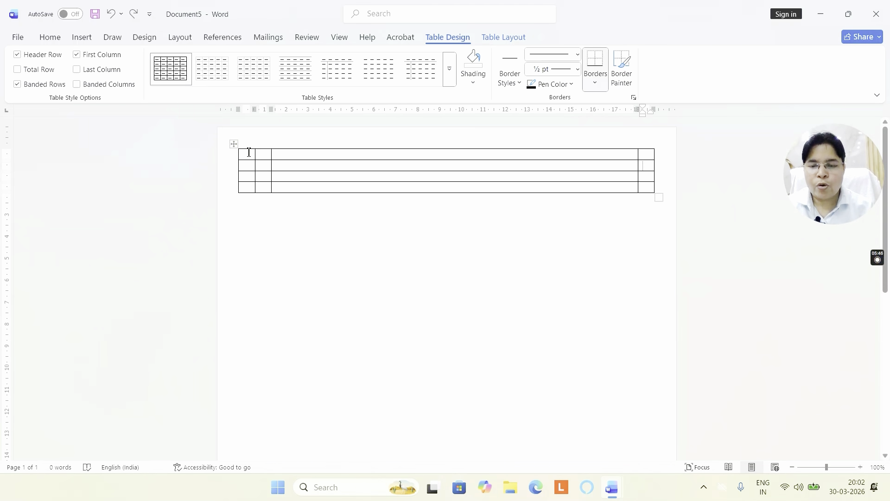
Merge all four cells of the table's first row into a single cell
mouse_move(249, 152)
mouse_down()
mouse_move(441, 161)
mouse_move(645, 155)
mouse_up()
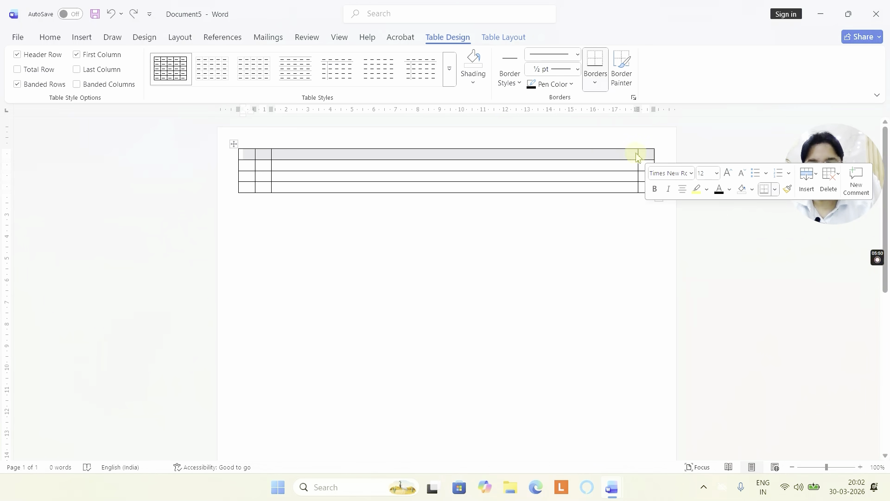
click(411, 157)
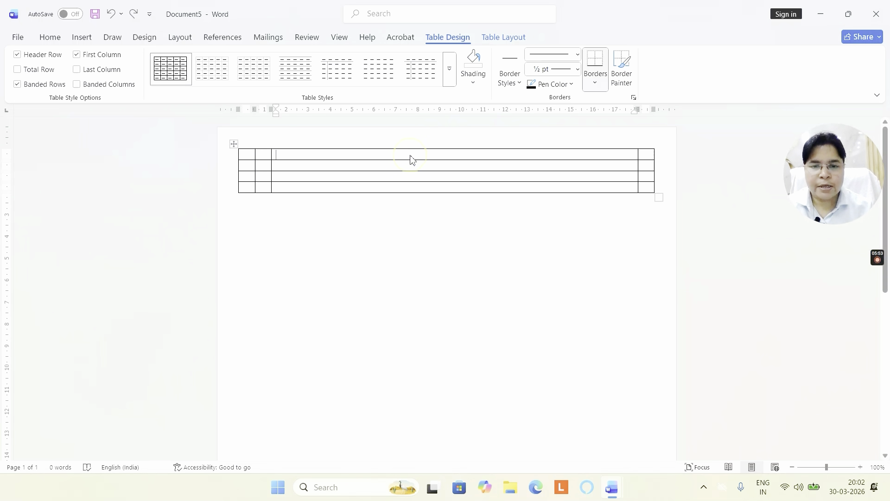
drag(248, 155, 382, 156)
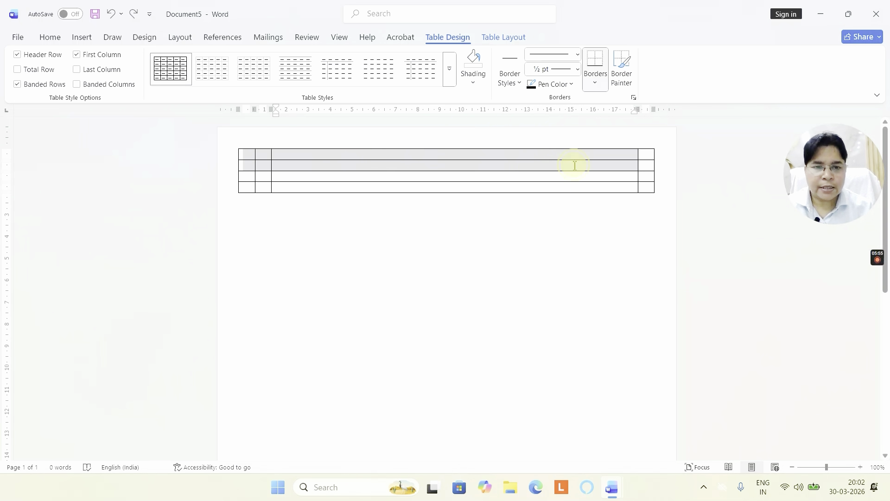
right_click(502, 155)
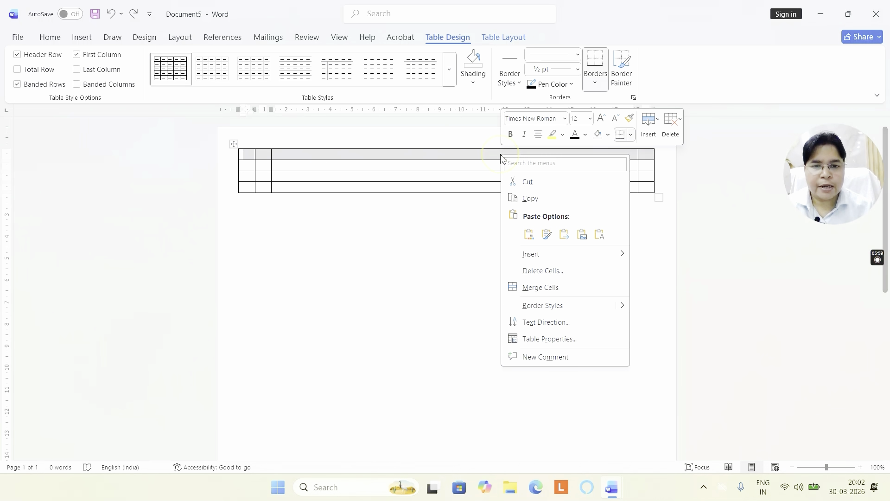
click(549, 287)
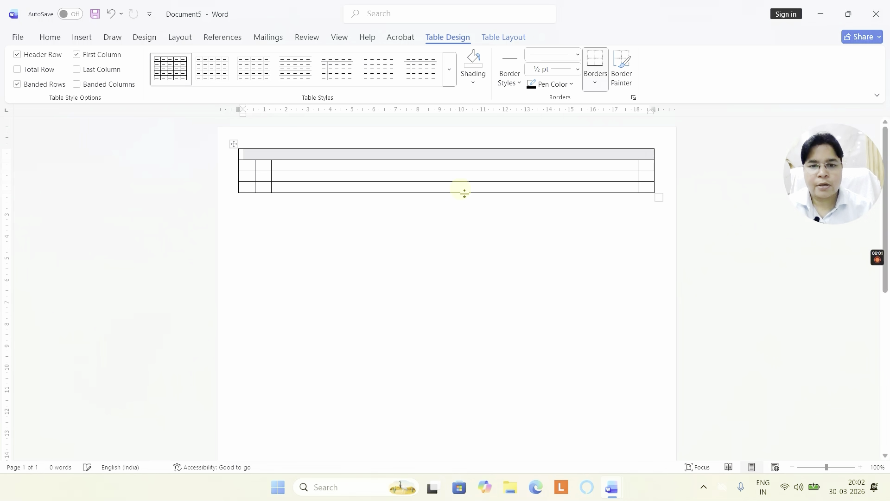
click(457, 160)
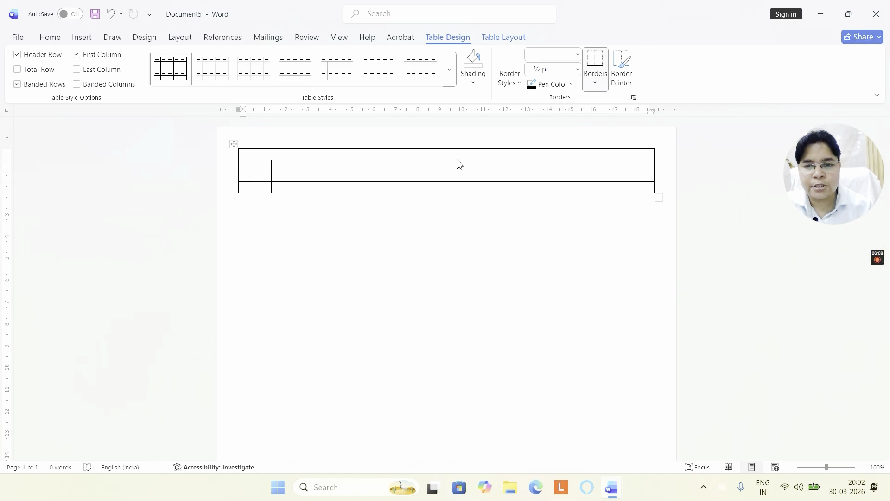
Paste the heading into the merged row: U.T. I - Examination (2026-2027), Class XI, Computer Data Science, Set A, 1 Hour, Maximum Marks 70, and general instructions
click(411, 154)
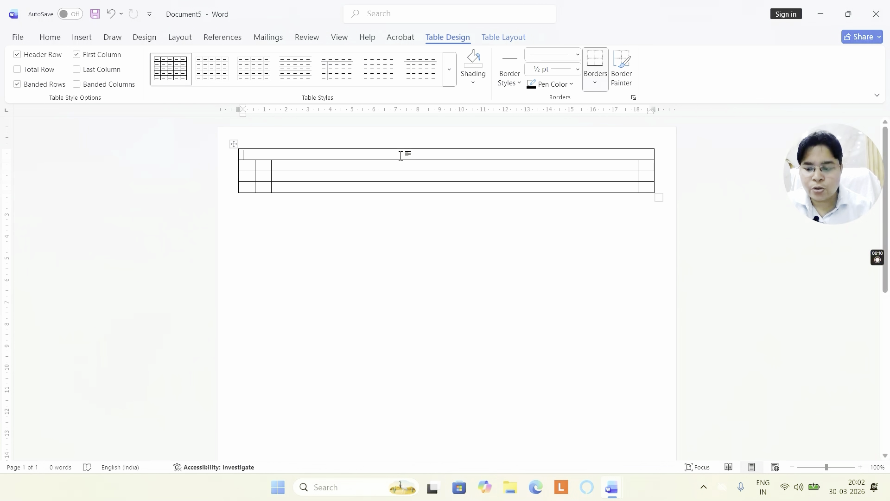
text(U.T. I - Examination (2026-2027) Class – XI Subject- Computer Data Science Set – A Time- 1 Hour	Maximum Marks–70  General Instructions – All the questions are compulsory.)
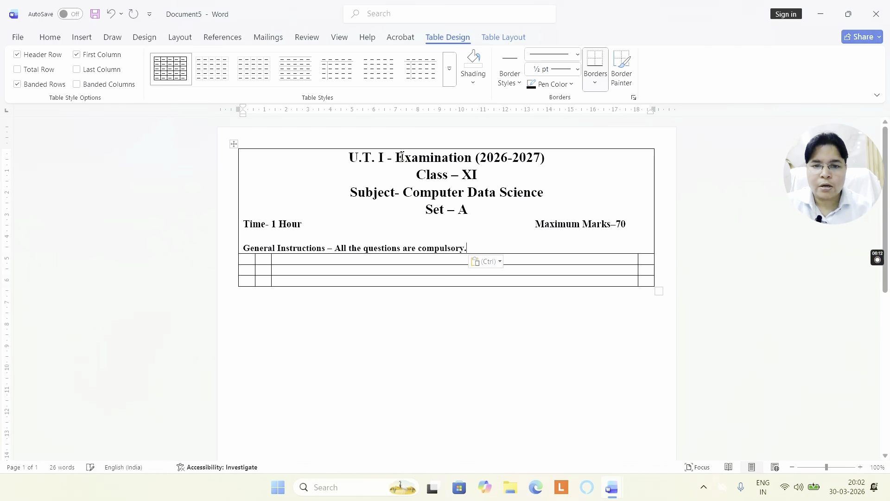
click(439, 177)
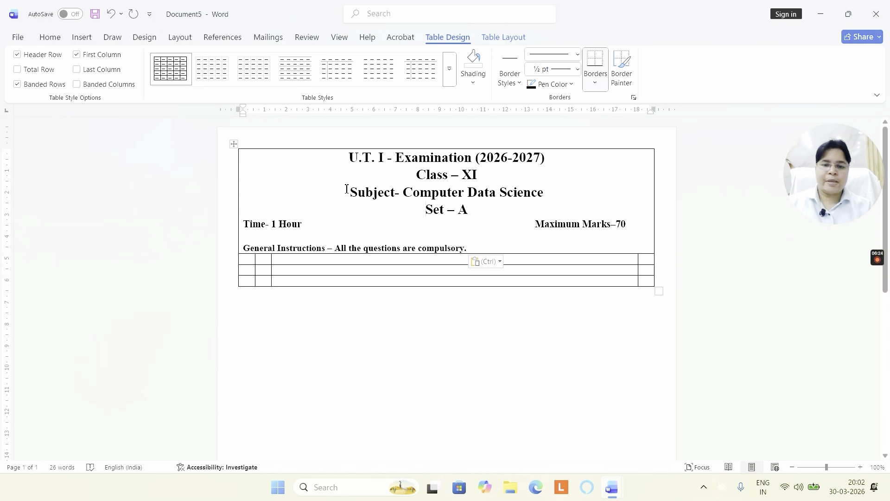
key(Down)
key(Down)
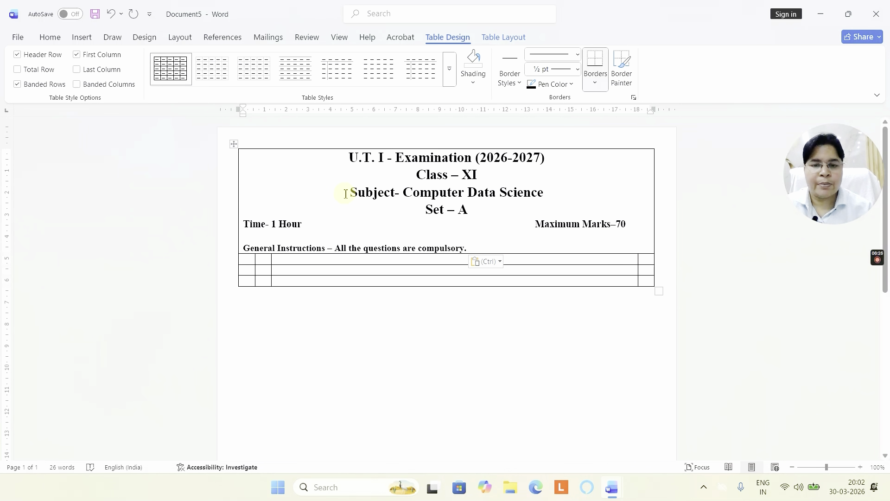
Switch to the XI_UT_III2025 document and examine how its table arranges question numbers, sub-numbers, question text and marks through the last question
click(249, 257)
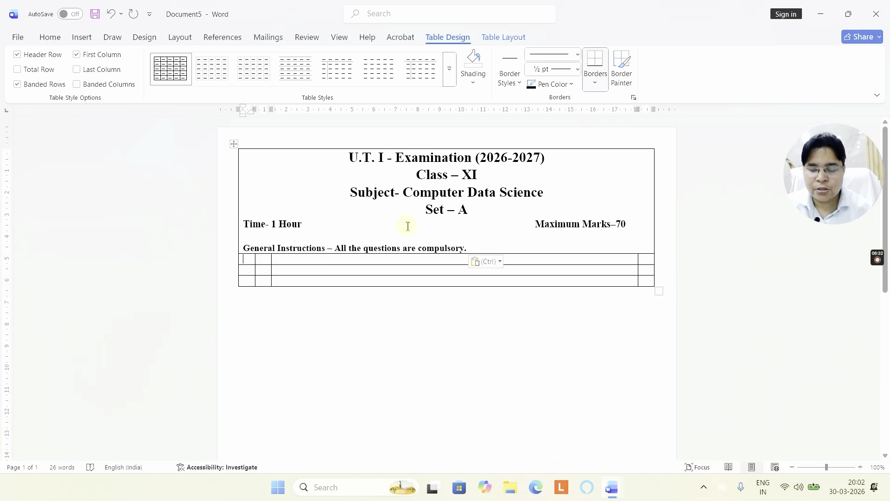
key(alt+Tab)
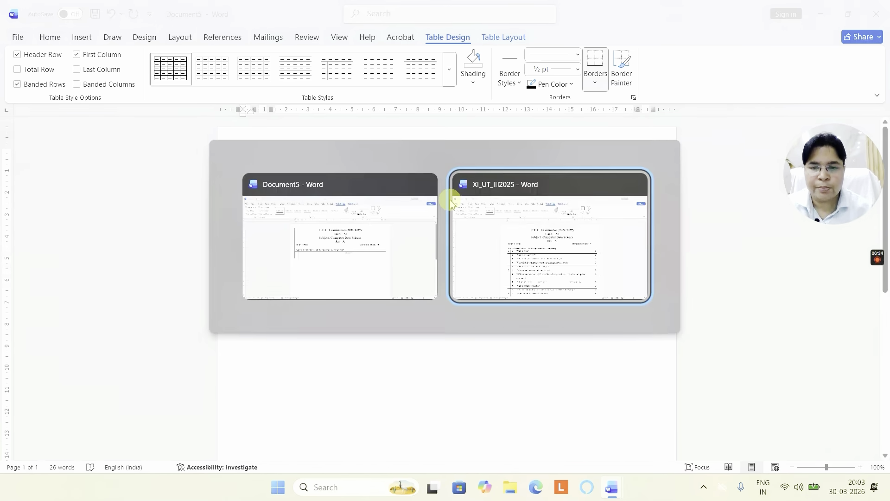
click(420, 276)
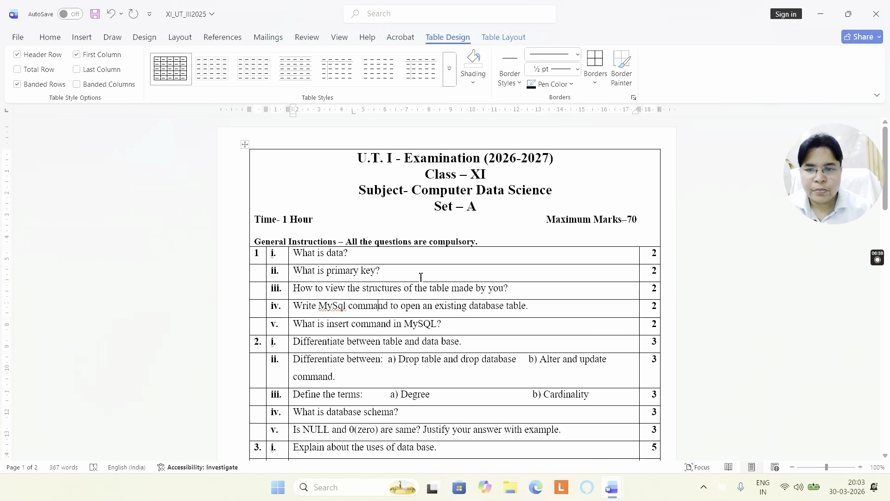
click(263, 253)
click(279, 257)
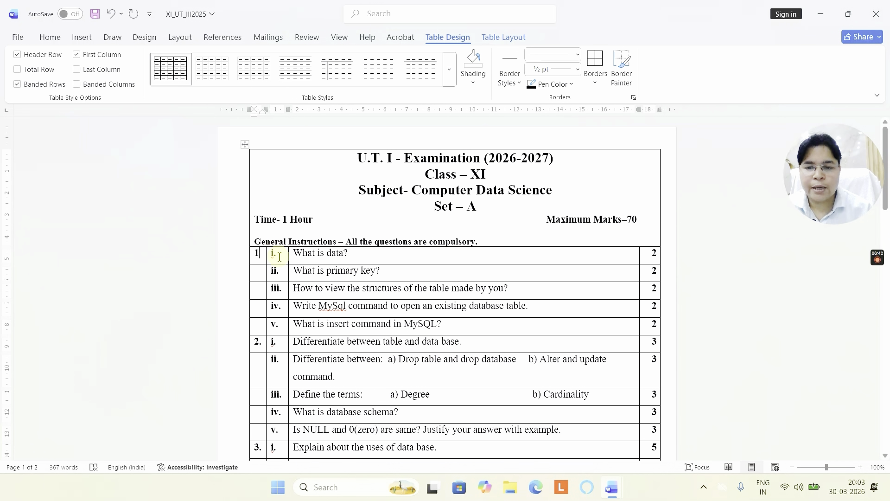
click(328, 257)
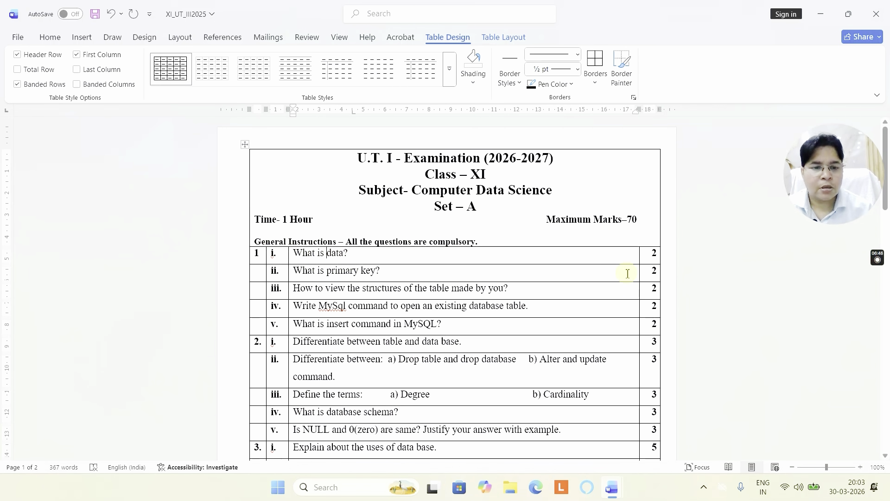
click(655, 255)
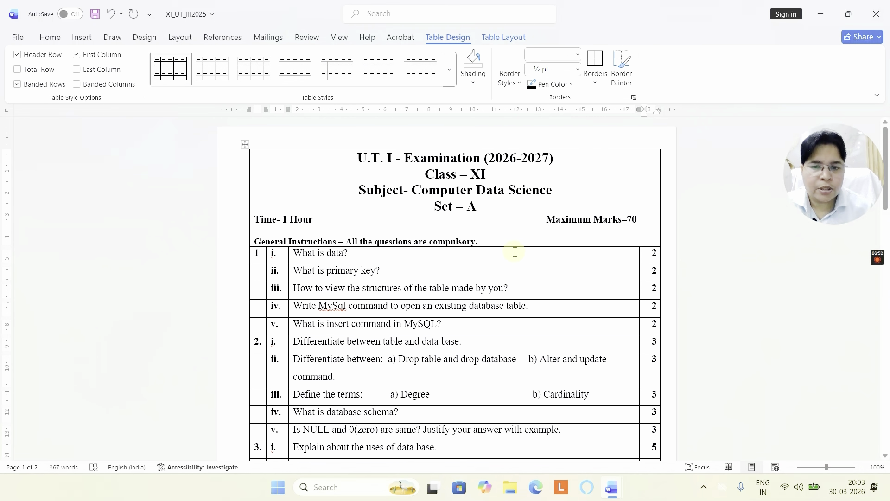
click(365, 253)
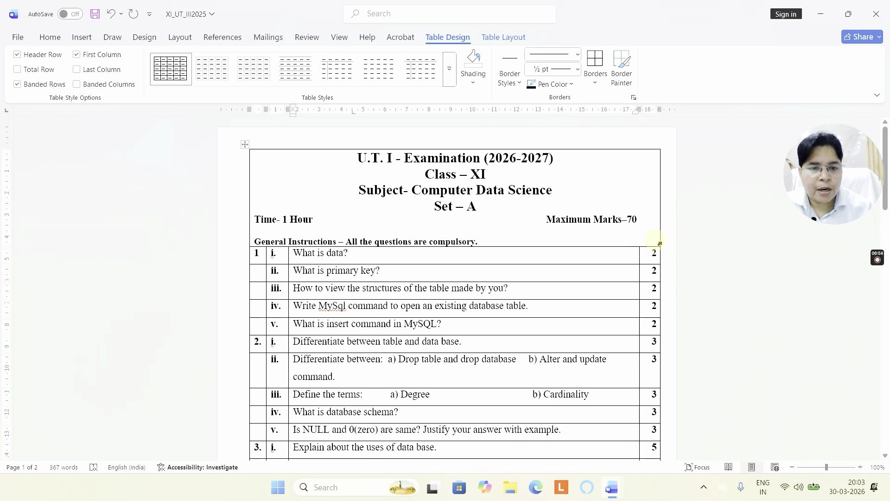
click(653, 260)
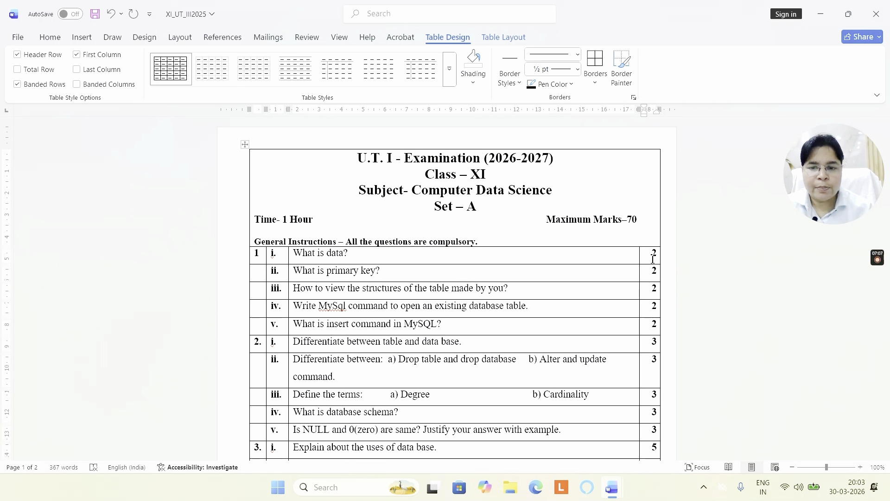
click(660, 252)
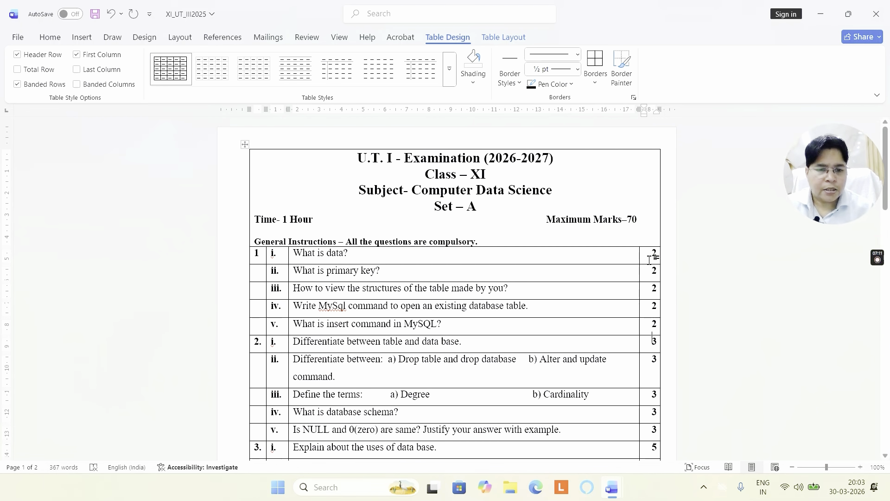
scroll(649, 259, down, 9)
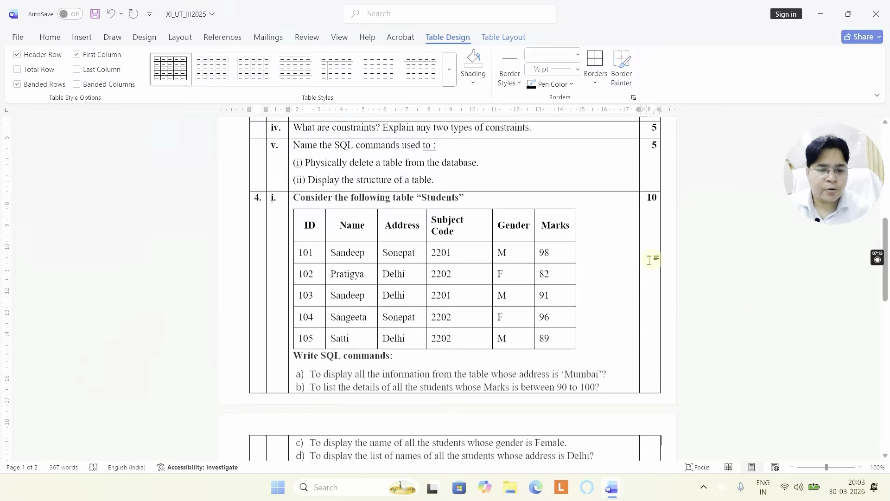
scroll(649, 260, down, 5)
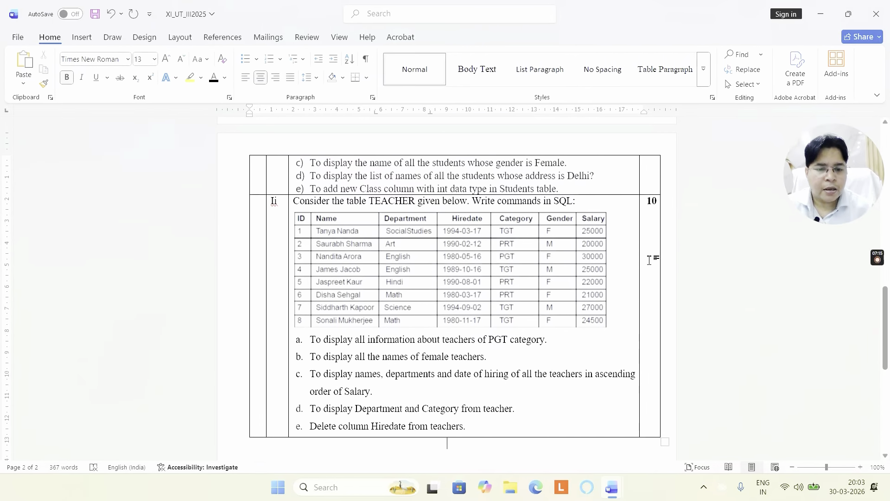
Examine how the first question's number, sub-number and question text are placed in separate table cells
scroll(649, 259, up, 12)
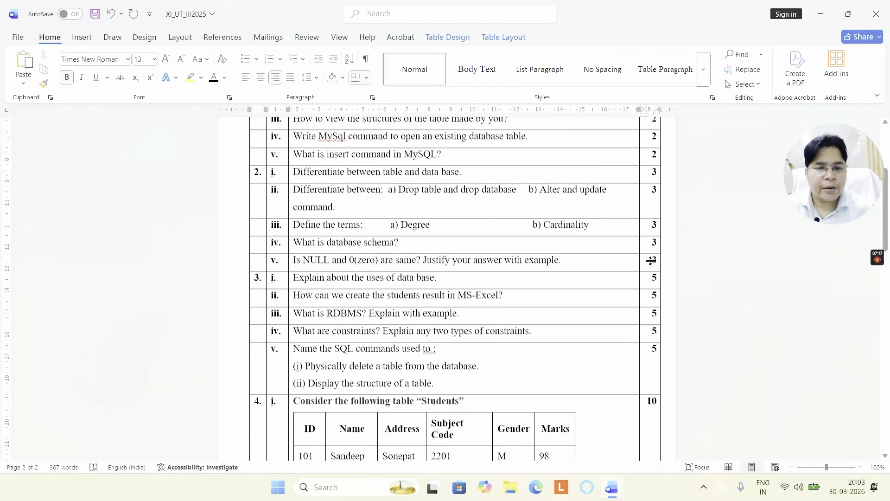
key(Up)
key(Up)
key(Up)
key(Up)
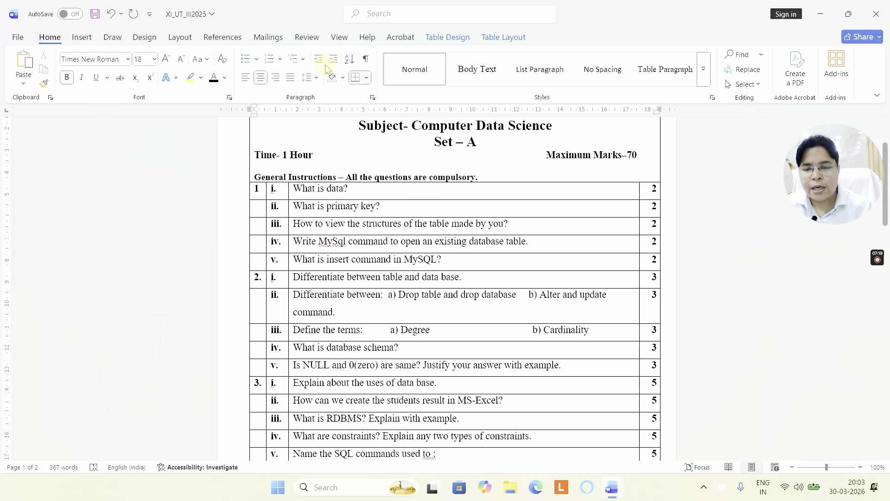
click(260, 190)
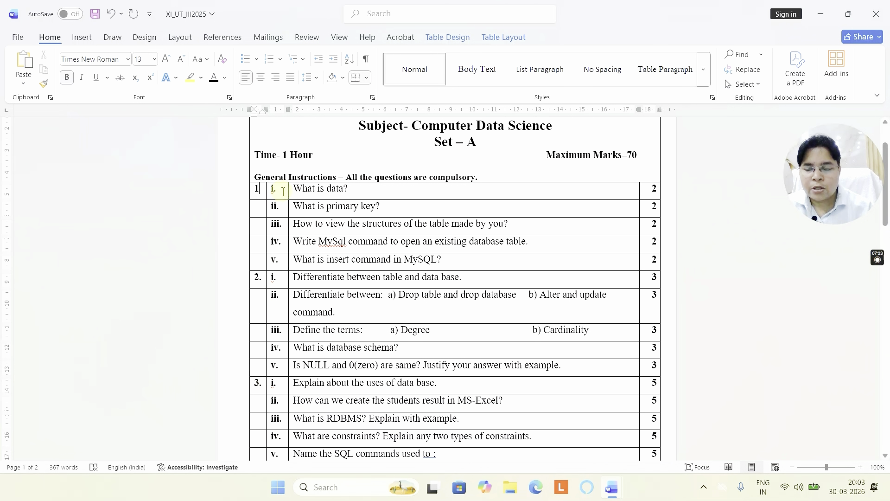
click(283, 191)
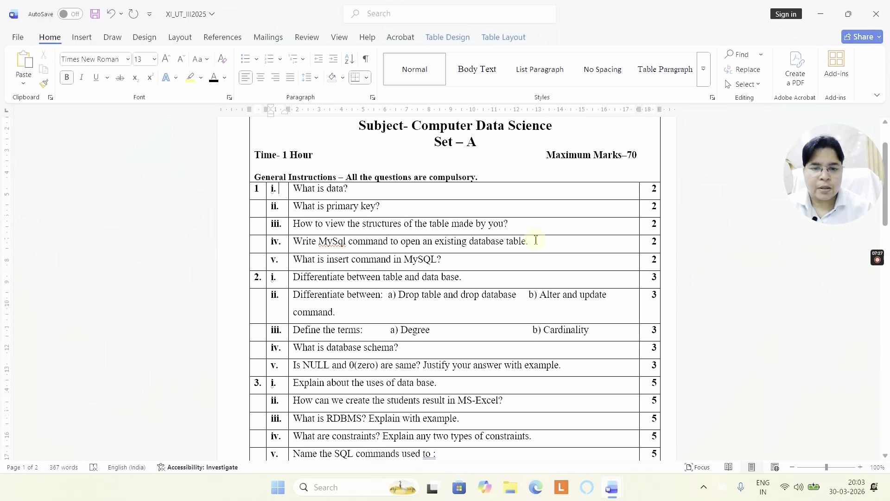
click(395, 194)
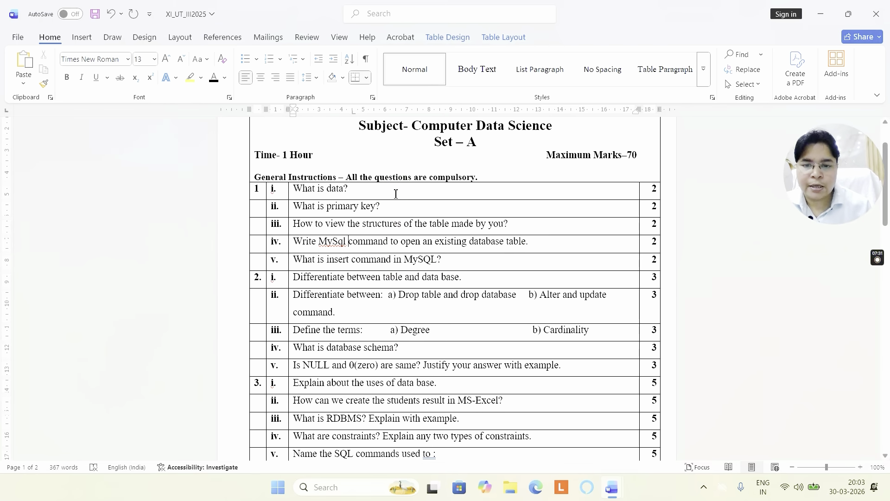
Cut the TEACHER table picture out of question 4 ii, and undo the removal
scroll(396, 194, down, 15)
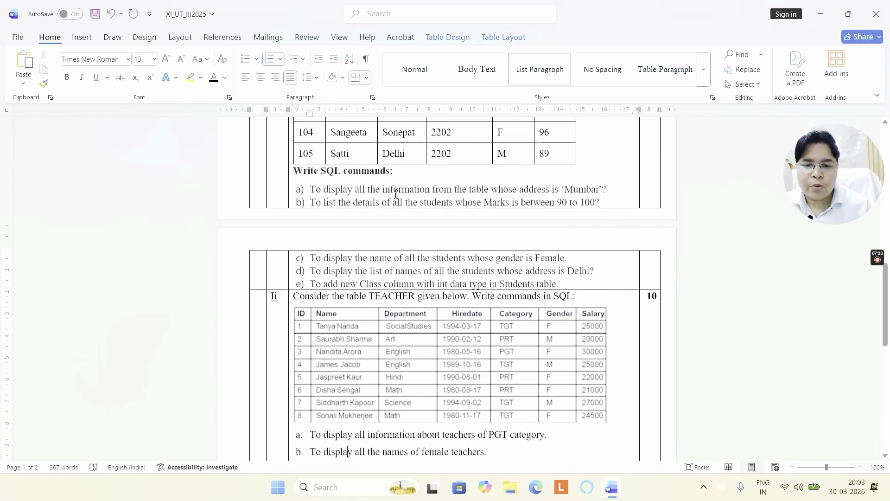
scroll(395, 193, down, 1)
click(395, 299)
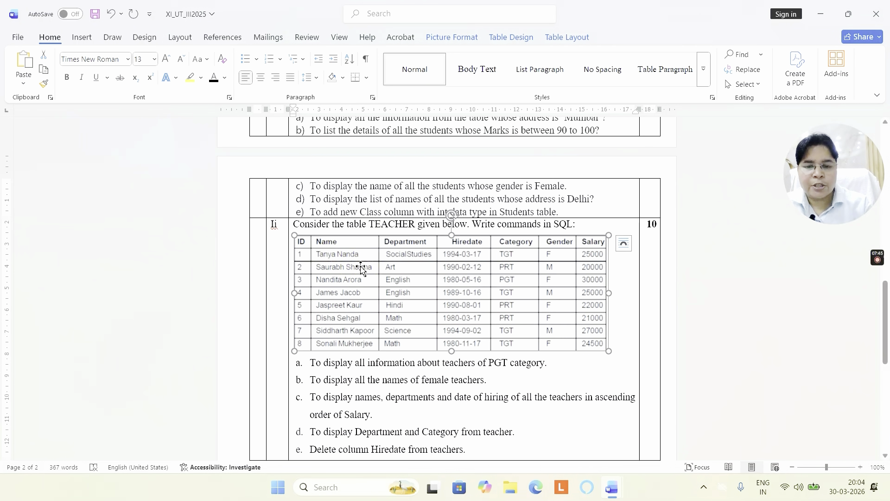
key(Delete)
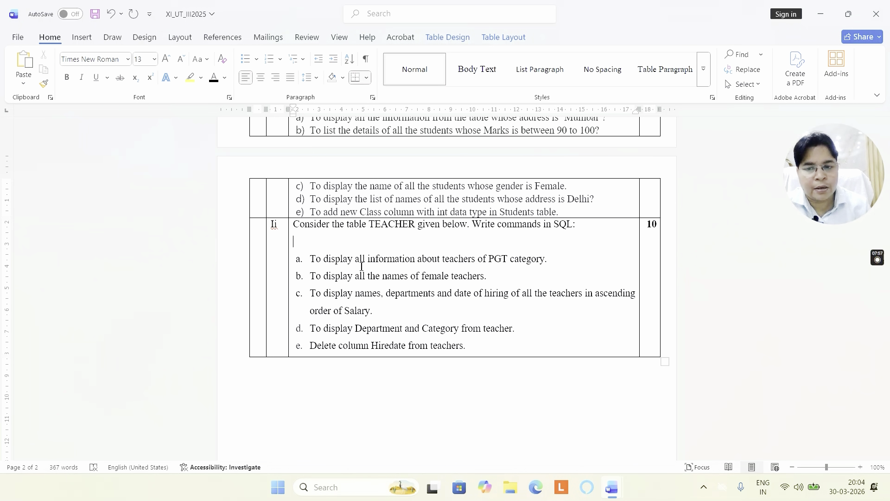
key(ctrl+z)
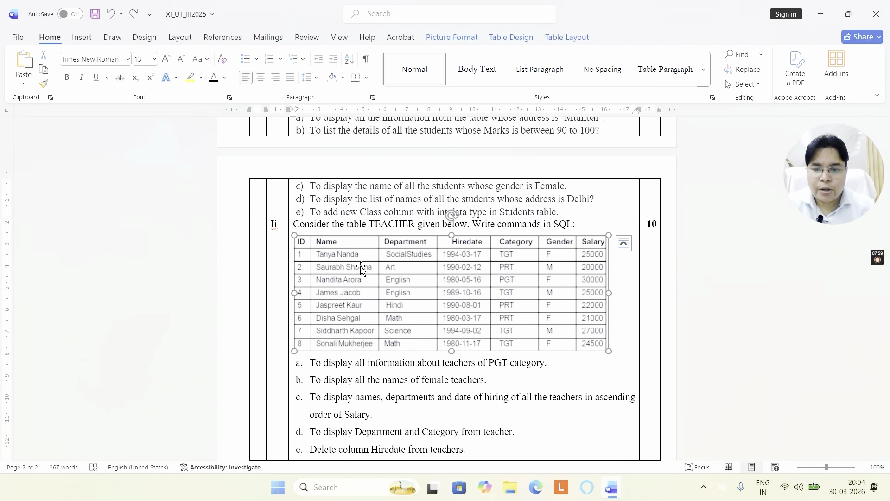
Paste the TEACHER table picture on a new line beneath "What is database schema?" in question 2 iv
click(564, 199)
scroll(566, 204, up, 10)
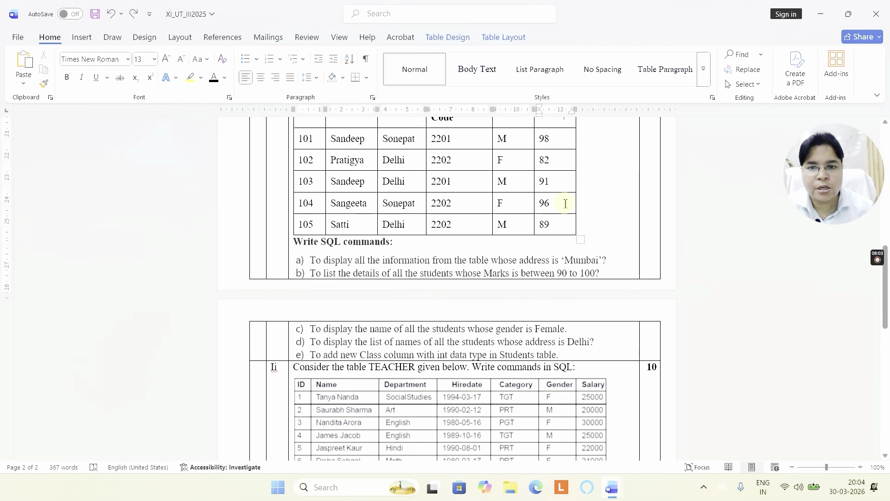
click(566, 203)
key(Up)
key(Up)
key(Up)
key(Up)
key(Up)
key(Up)
key(Up)
key(Up)
key(Up)
key(Up)
key(Up)
key(Up)
key(Up)
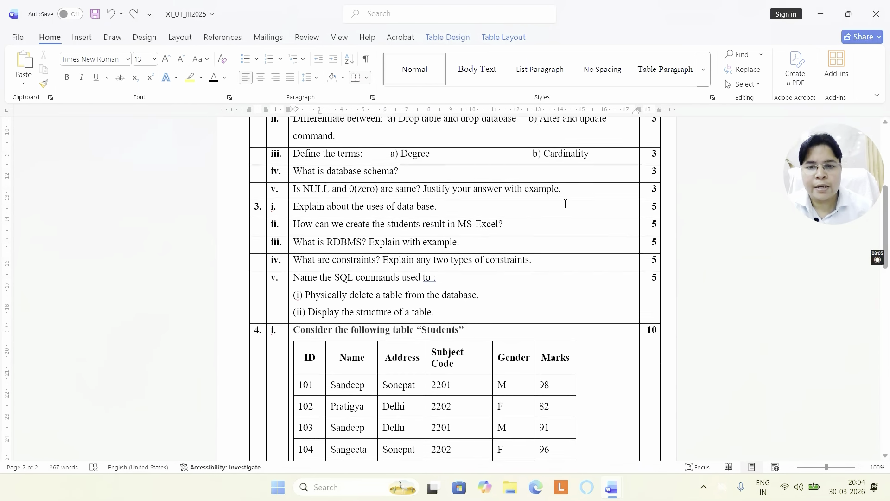
click(428, 215)
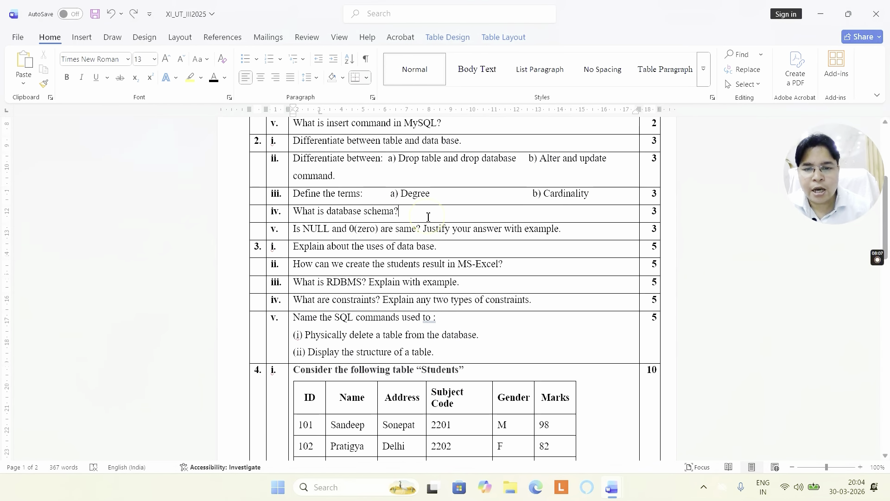
key(Return)
key(ctrl+v)
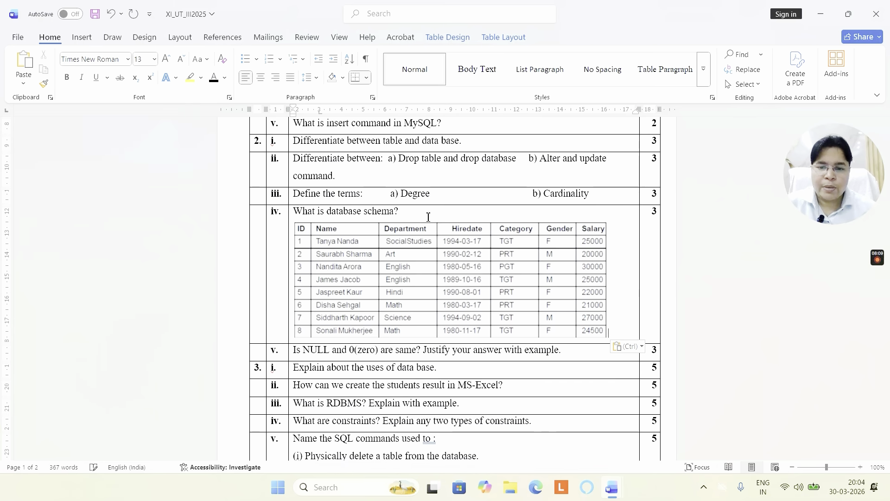
Delete the pasted TEACHER picture and the extra blank line under question 2 iv
click(395, 294)
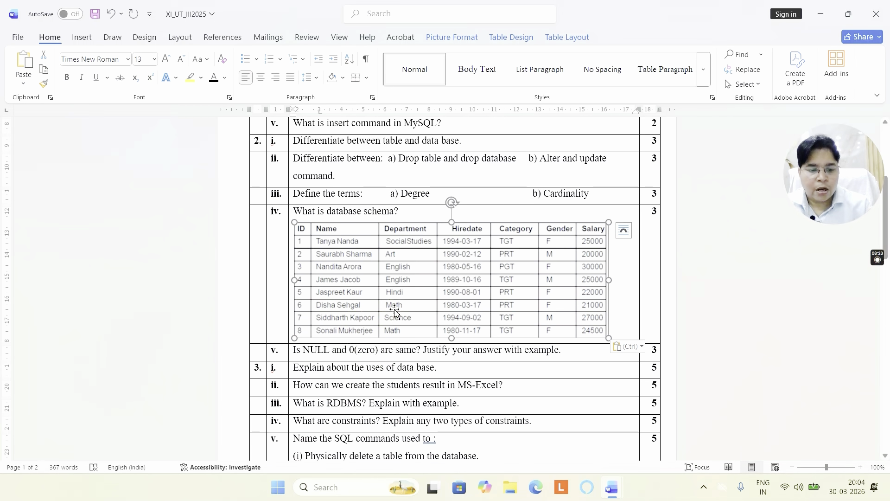
key(Delete)
key(BackSpace)
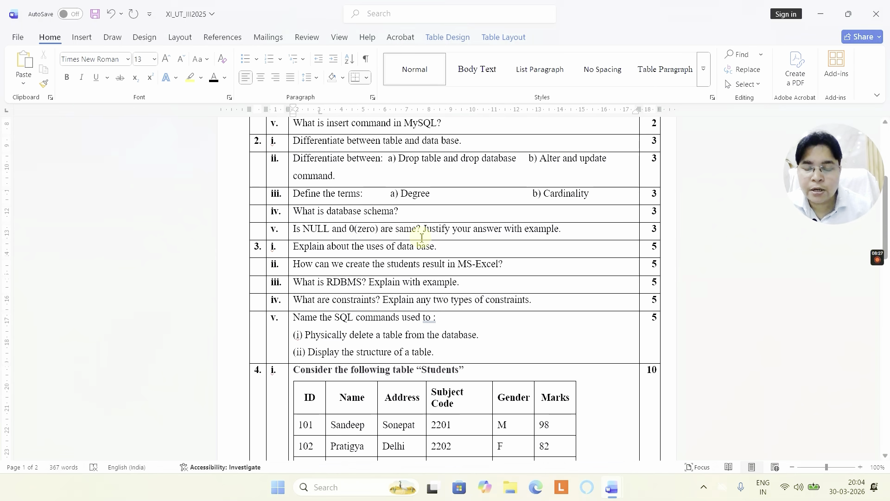
Insert a new table row below question 2 v, "Is NULL and 0(zero) are same?"
click(320, 248)
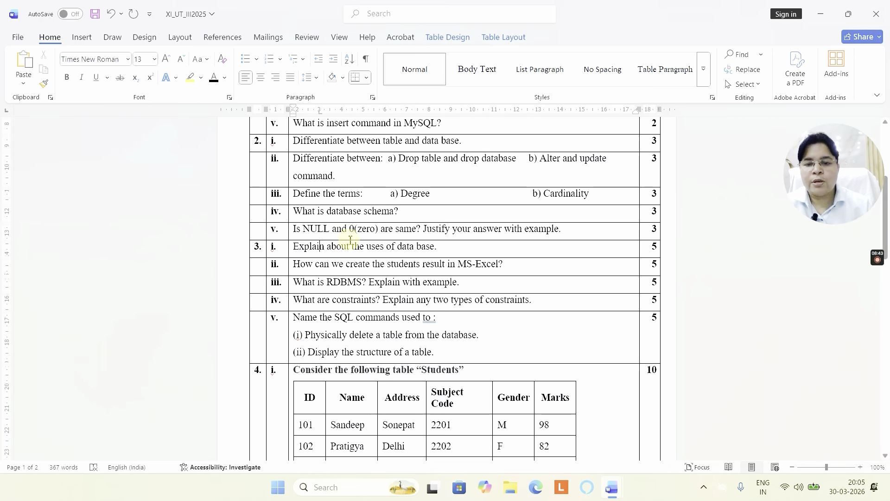
right_click(326, 231)
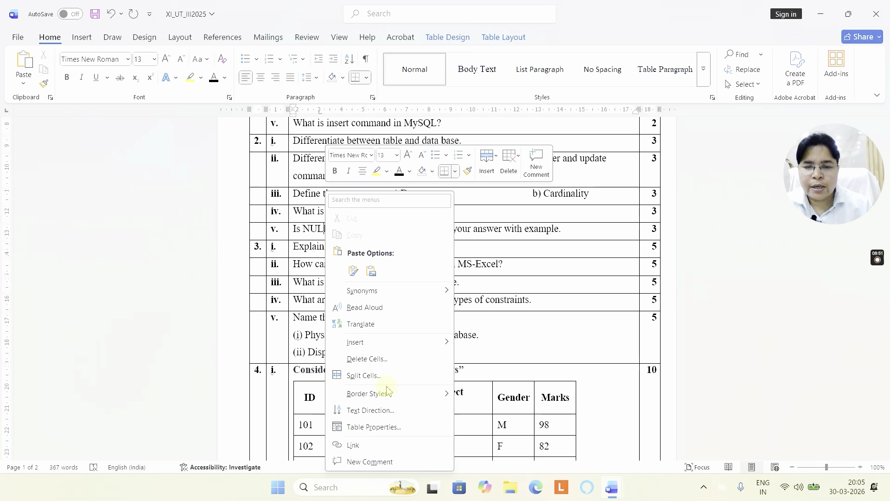
click(308, 232)
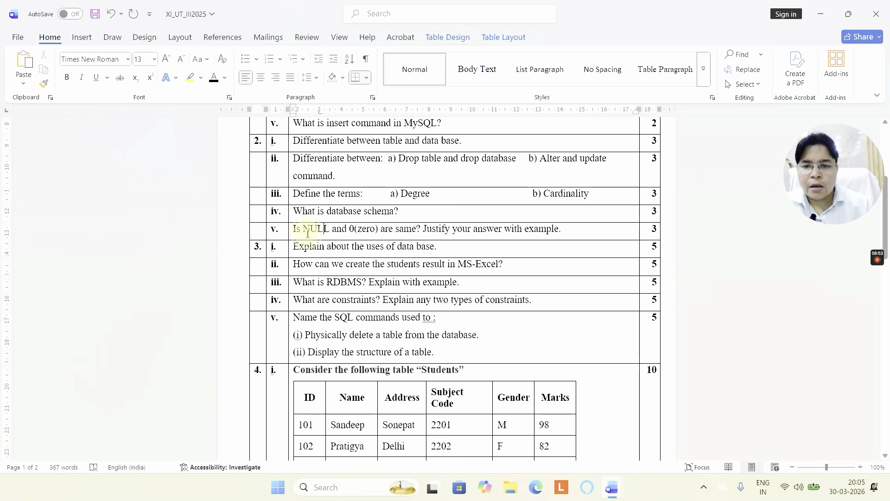
click(285, 231)
right_click(285, 233)
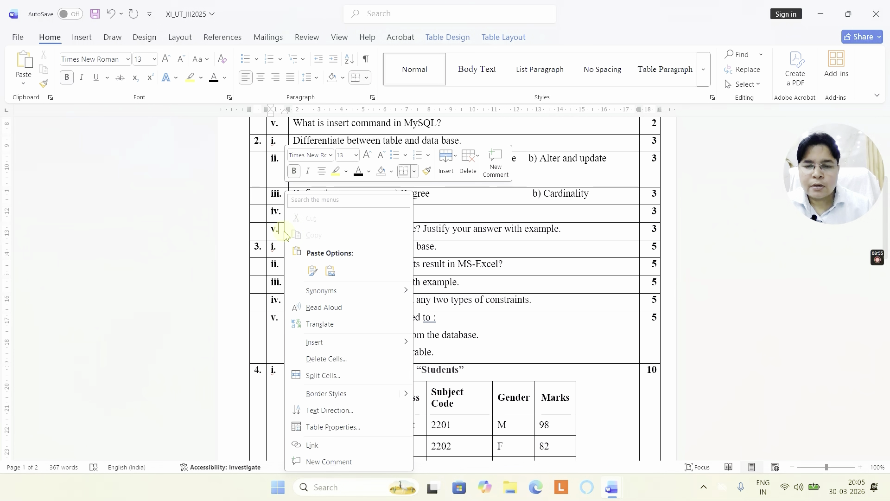
mouse_move(357, 343)
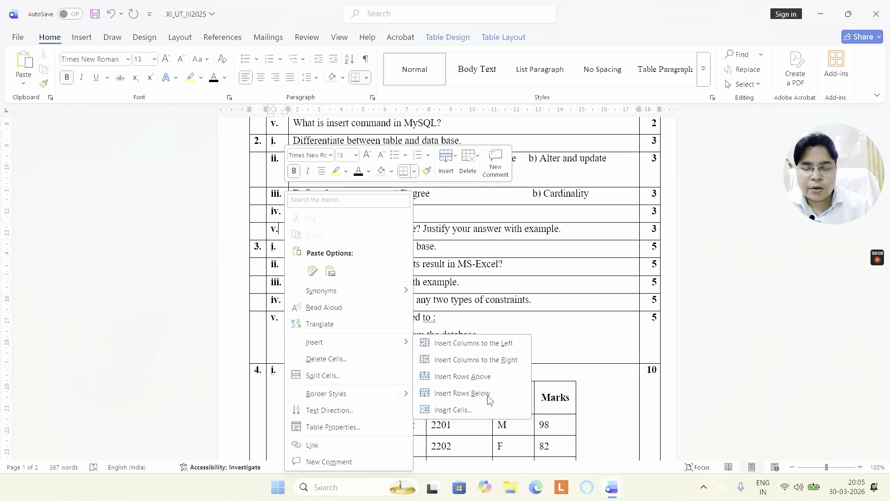
click(464, 394)
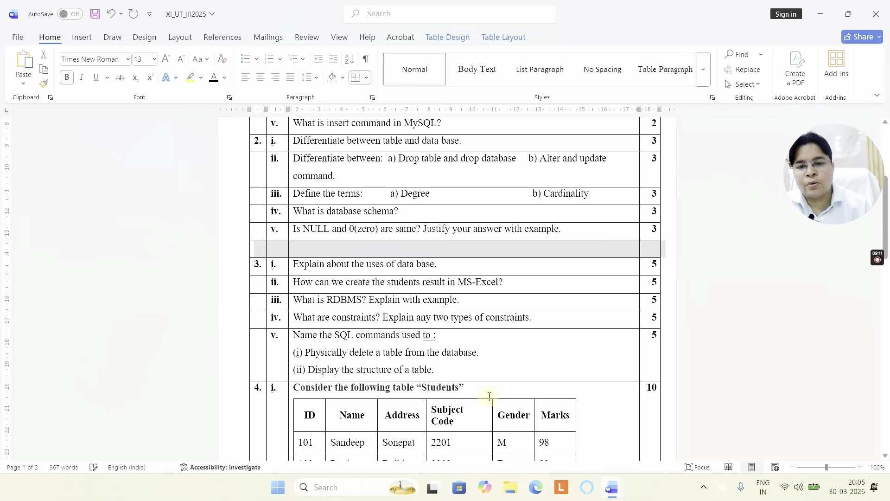
Delete the entire blank row between question 2 v and question 3
click(284, 251)
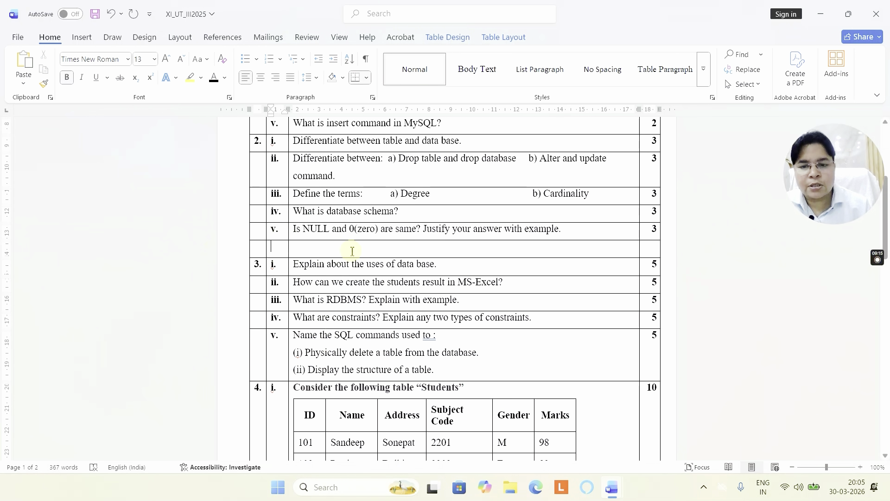
click(315, 246)
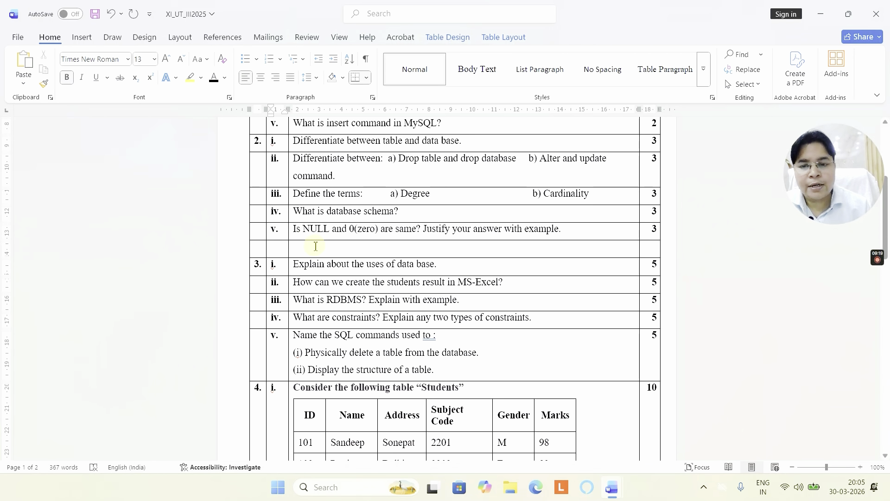
right_click(314, 246)
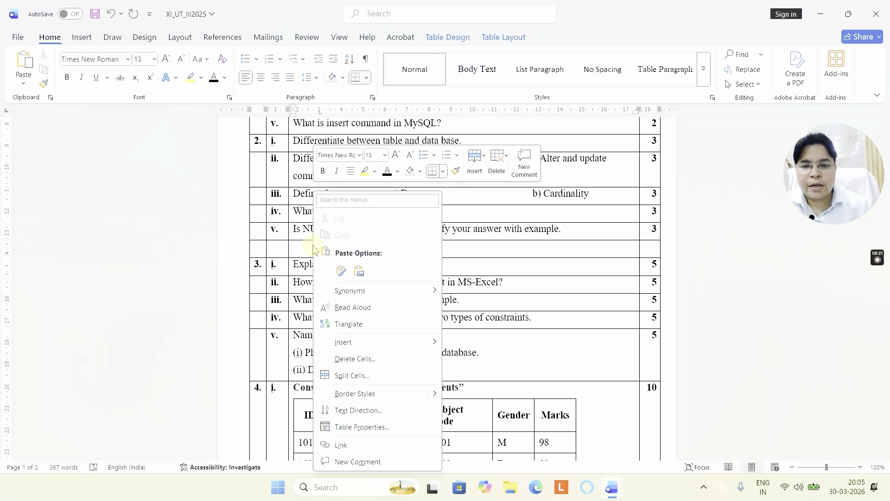
click(380, 359)
click(439, 232)
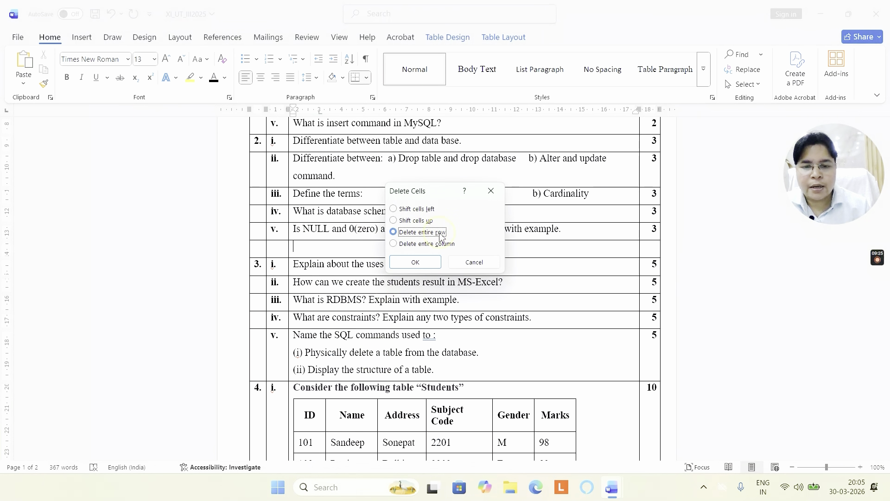
click(426, 262)
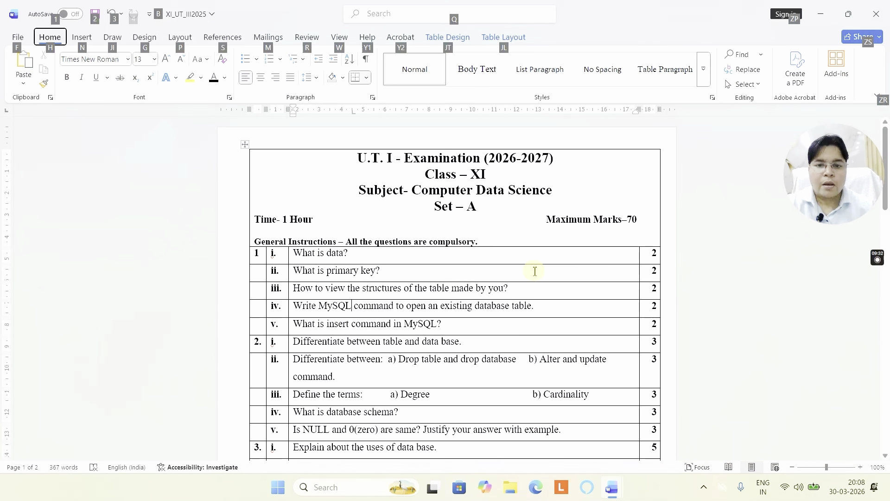
Select the whole question paper table and remove all of its borders
click(480, 237)
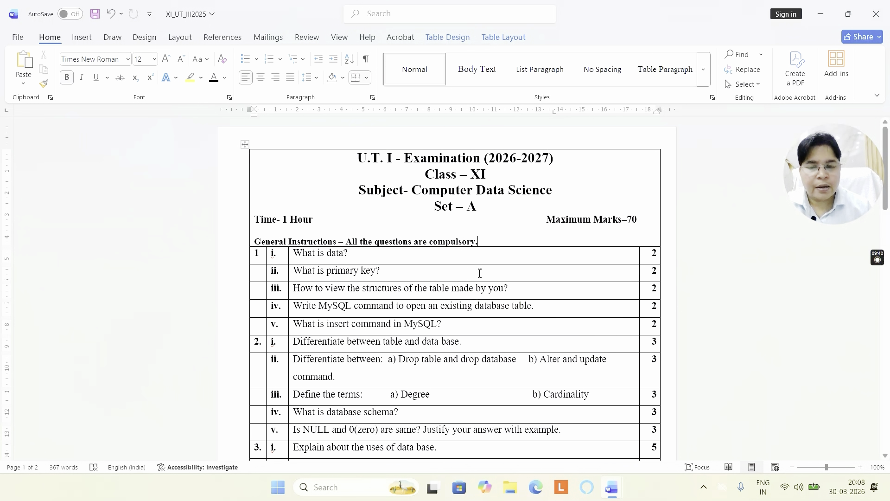
click(448, 276)
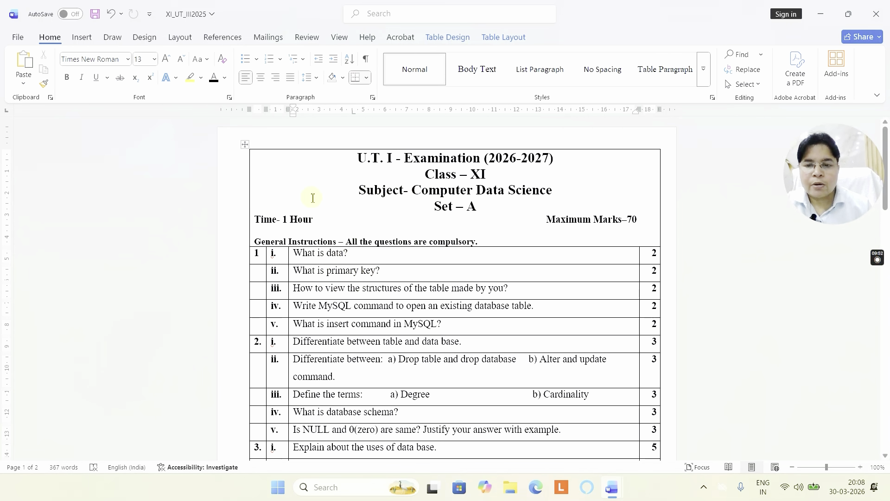
click(247, 147)
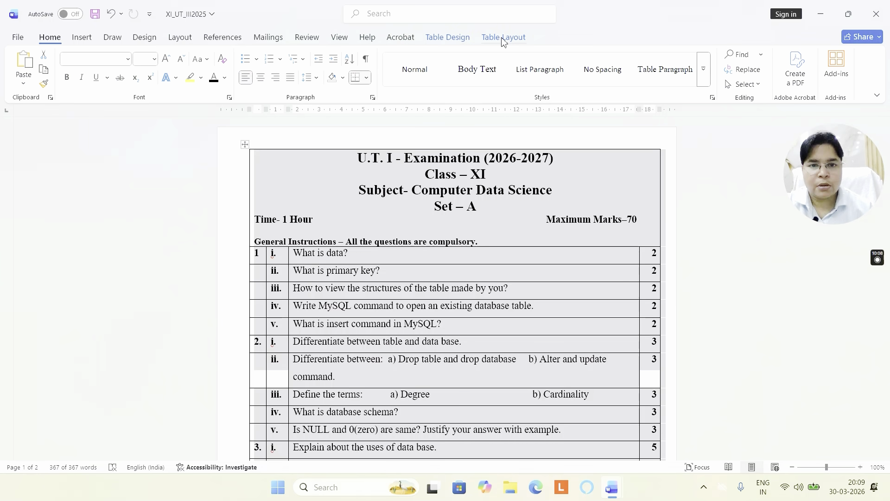
click(461, 42)
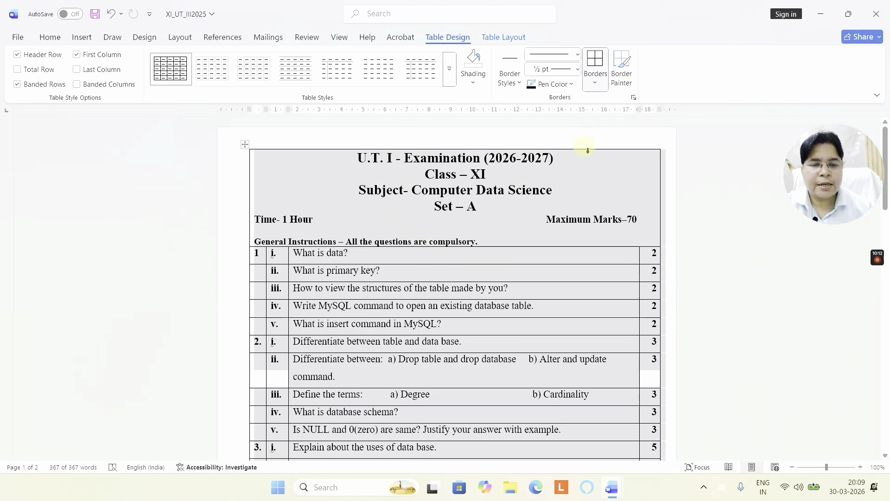
click(595, 83)
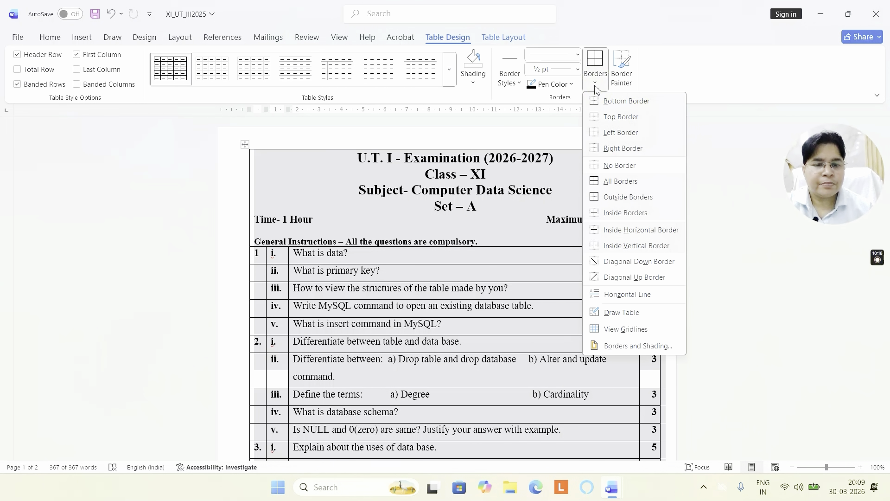
click(630, 167)
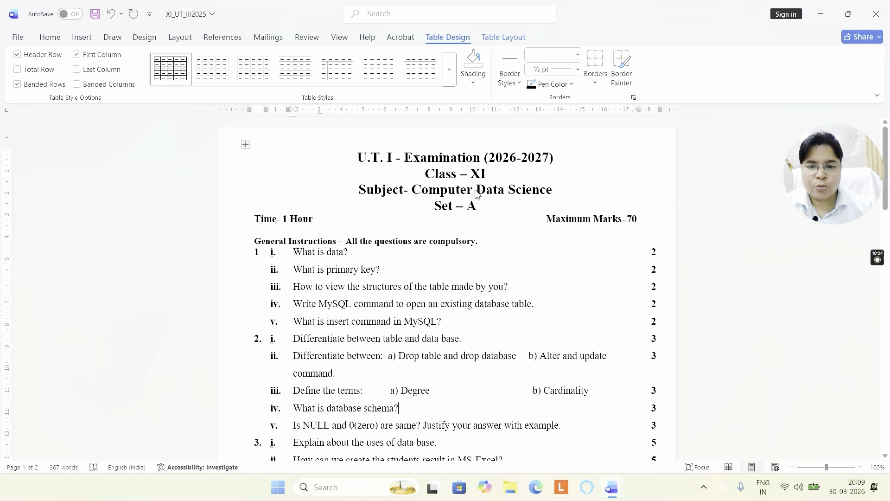
Review the layout of the borderless paper down to the last question and back up to the heading
scroll(478, 194, down, 7)
click(476, 189)
scroll(478, 190, down, 7)
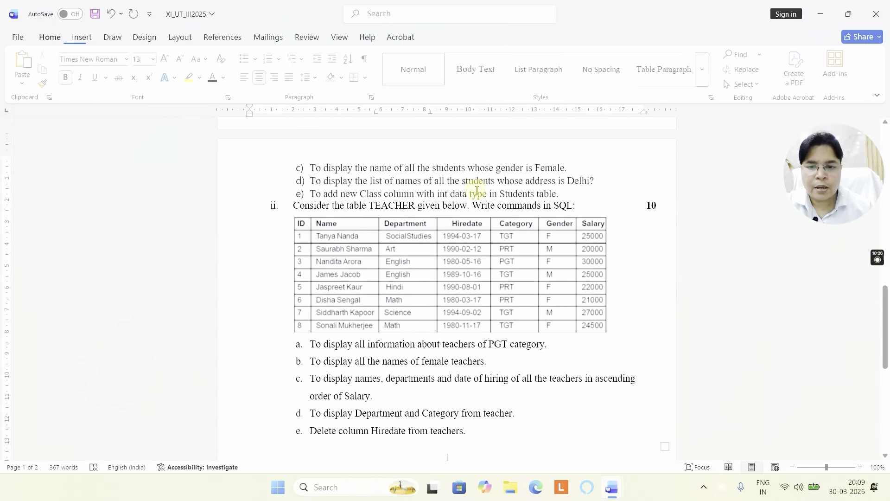
key(Up)
key(Up)
key(Up)
key(Up)
key(Up)
key(Up)
key(Up)
key(Up)
key(Up)
key(Up)
key(Up)
key(Up)
key(Up)
key(Up)
key(Up)
key(Up)
key(Up)
key(Up)
key(Up)
key(Up)
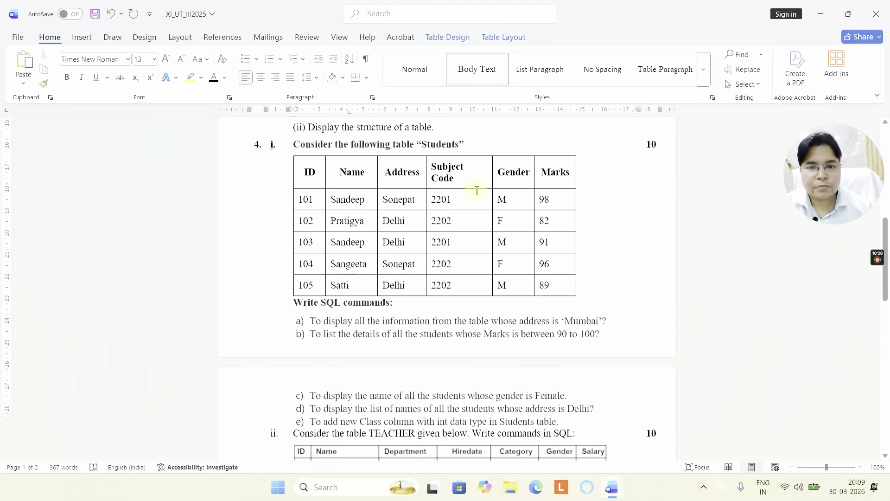
key(Up)
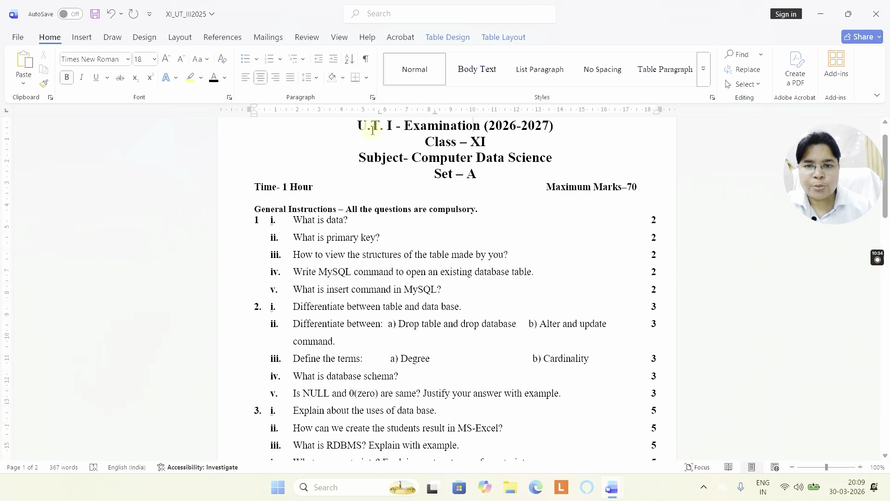
Select the whole question paper table from the exam heading to the last question and apply all borders to it
click(356, 127)
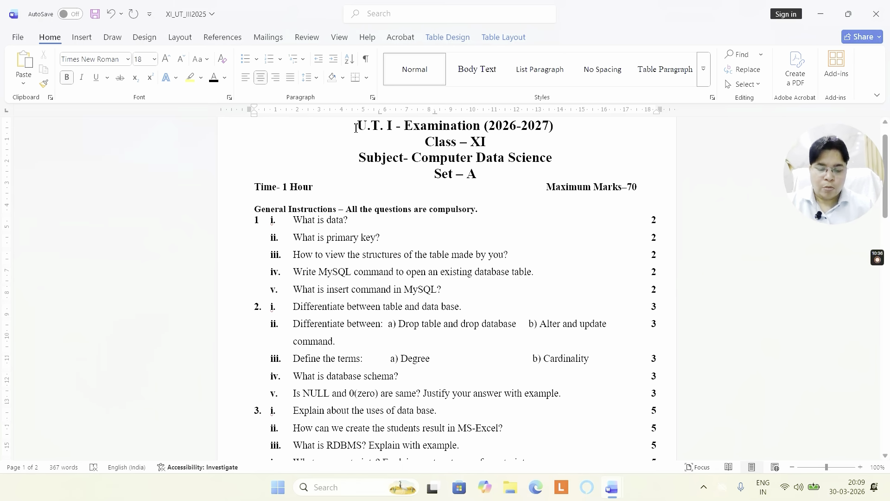
triple_click(356, 127)
scroll(355, 128, down, 12)
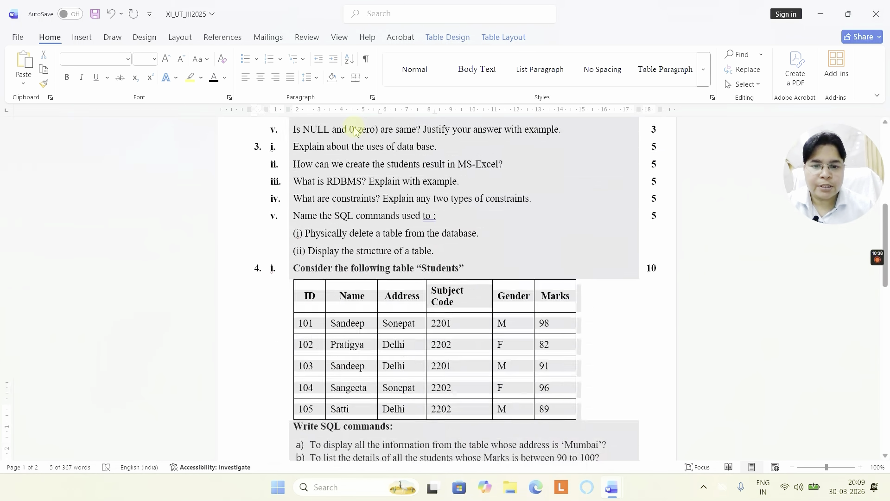
click(355, 127)
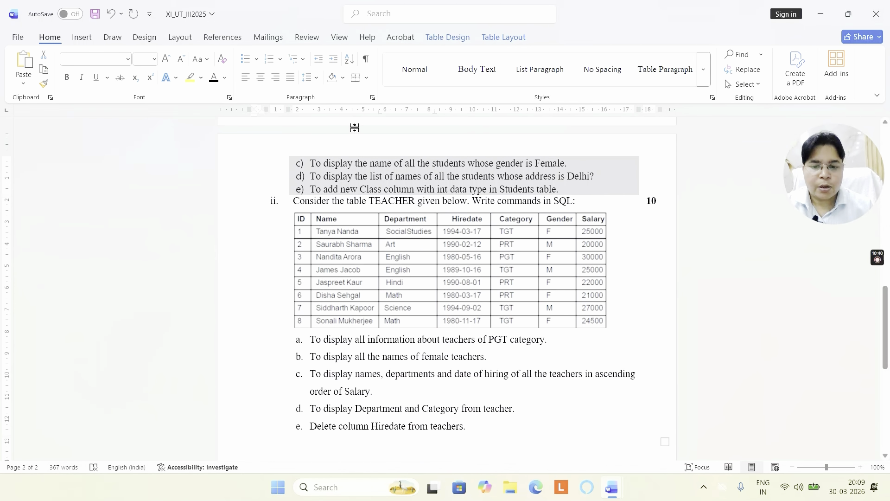
key(ctrl+shift+End)
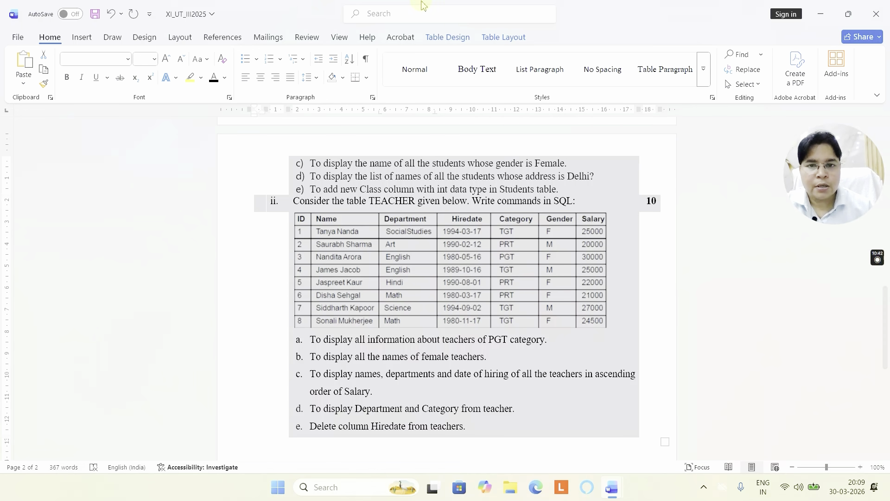
click(454, 41)
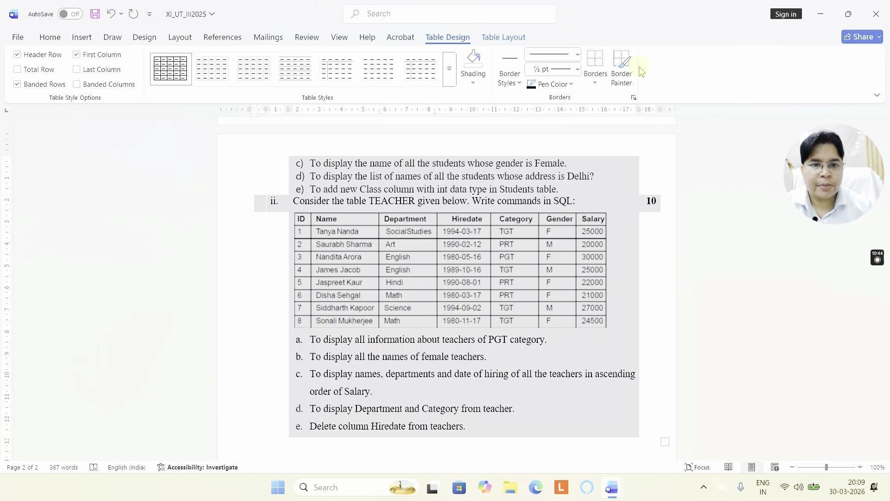
click(595, 85)
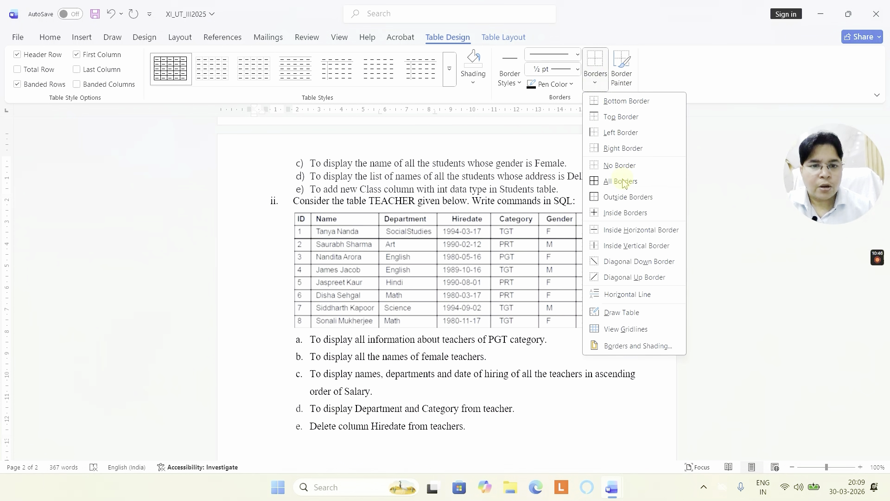
click(625, 180)
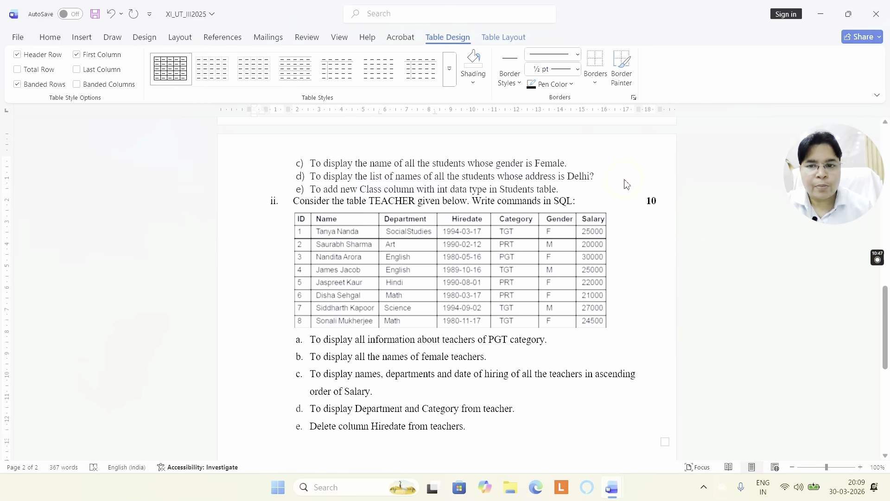
click(536, 300)
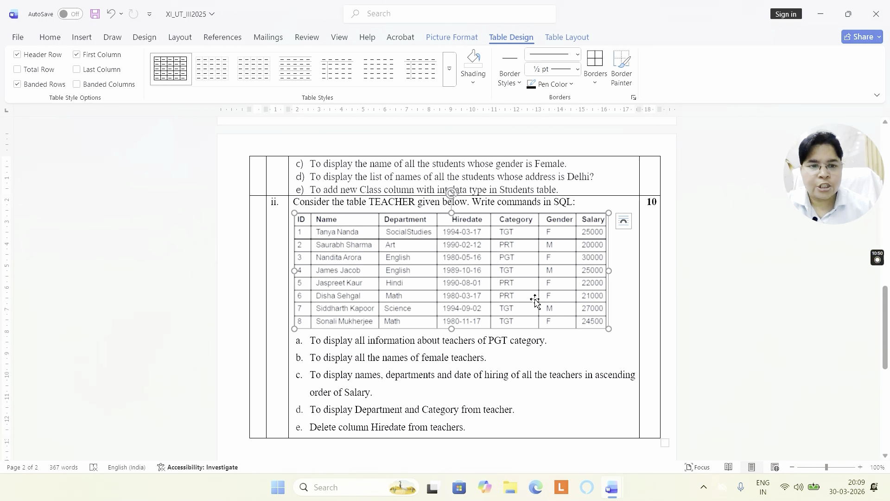
click(571, 177)
Select the entire bordered question paper table and set it to no border, then clear the selection
key(shift+F5)
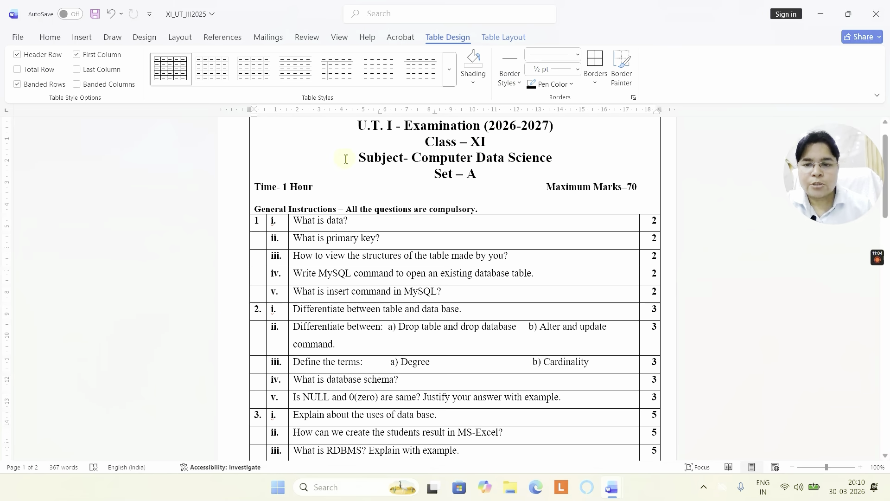
scroll(478, 194, up, 1)
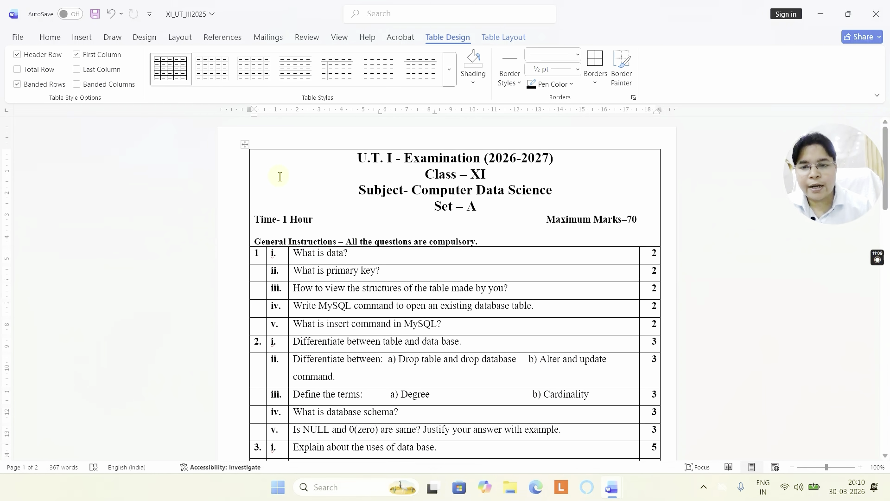
click(245, 145)
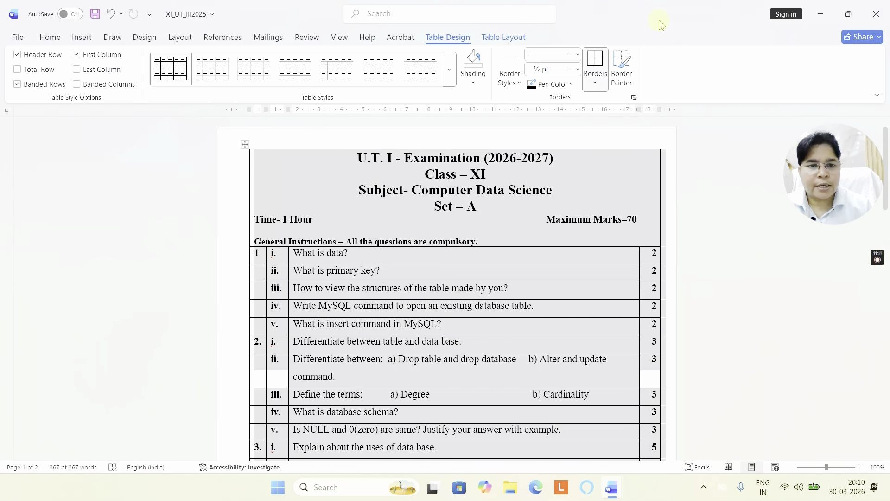
click(595, 82)
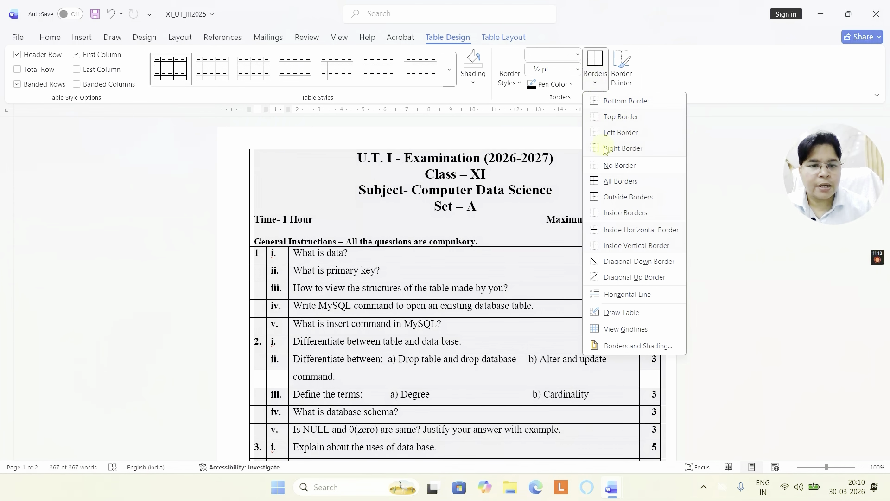
click(627, 170)
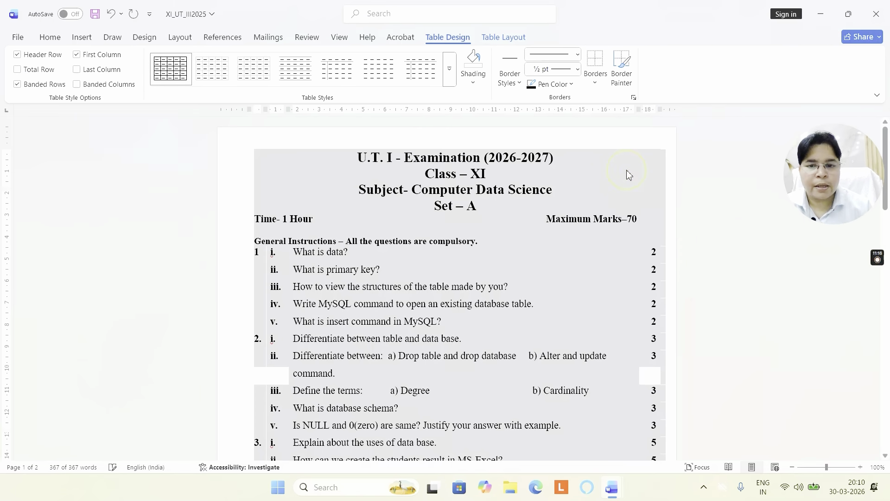
click(429, 330)
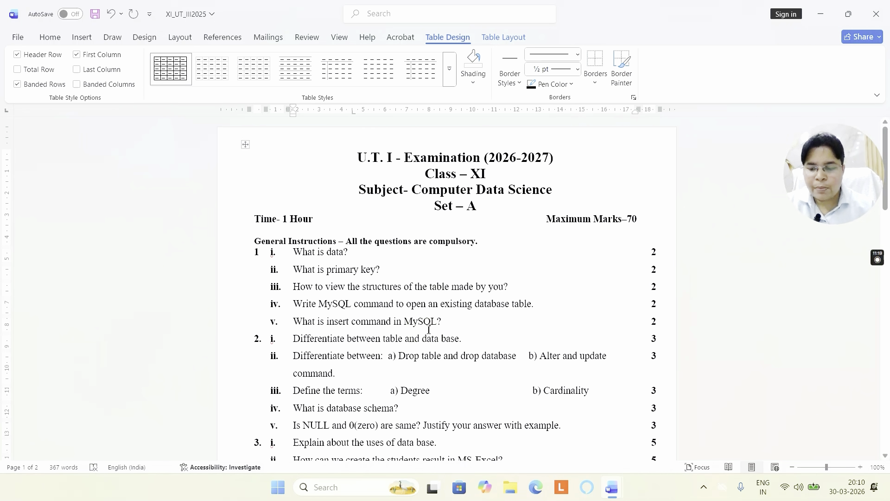